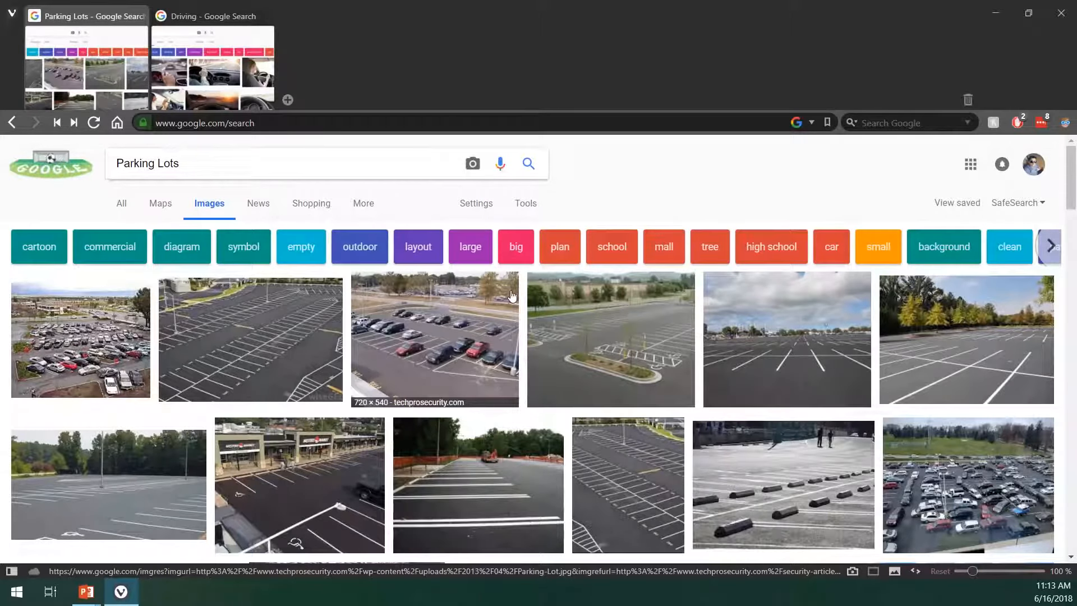
# - Pick a parking lot photo from the image results, paste it onto the Presentation1 slide and enlarge it to full height against the right edge
pyautogui.scroll(-5, 511, 296)
pyautogui.scroll(-1, 520, 312)
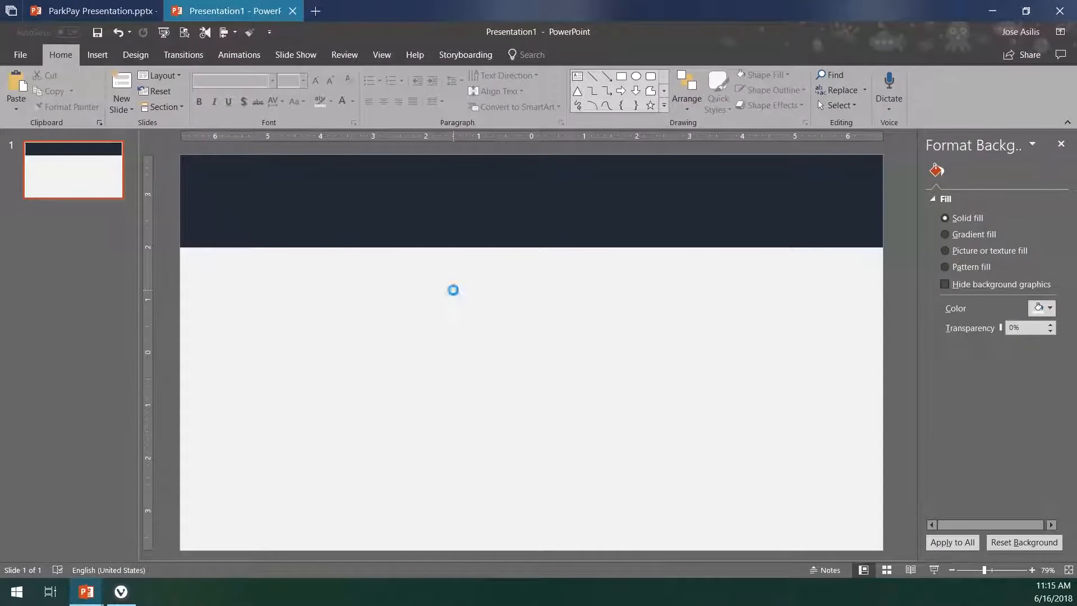
pyautogui.hotkey('ctrl', 'v')
pyautogui.moveTo(452, 288); pyautogui.dragTo(453, 258)
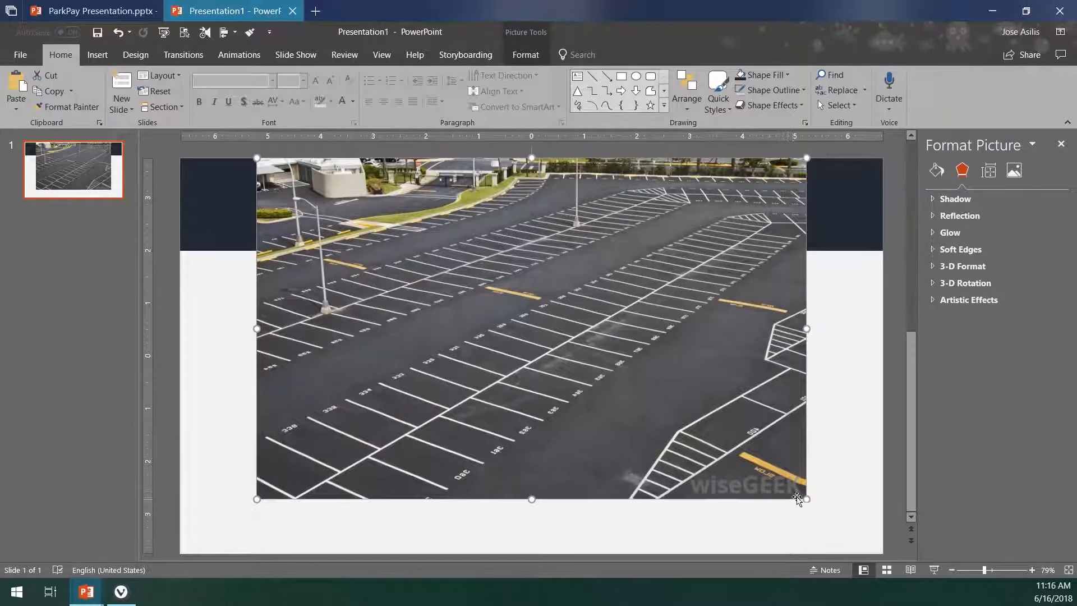
pyautogui.moveTo(805, 498); pyautogui.dragTo(846, 550)
pyautogui.moveTo(854, 486); pyautogui.dragTo(843, 486)
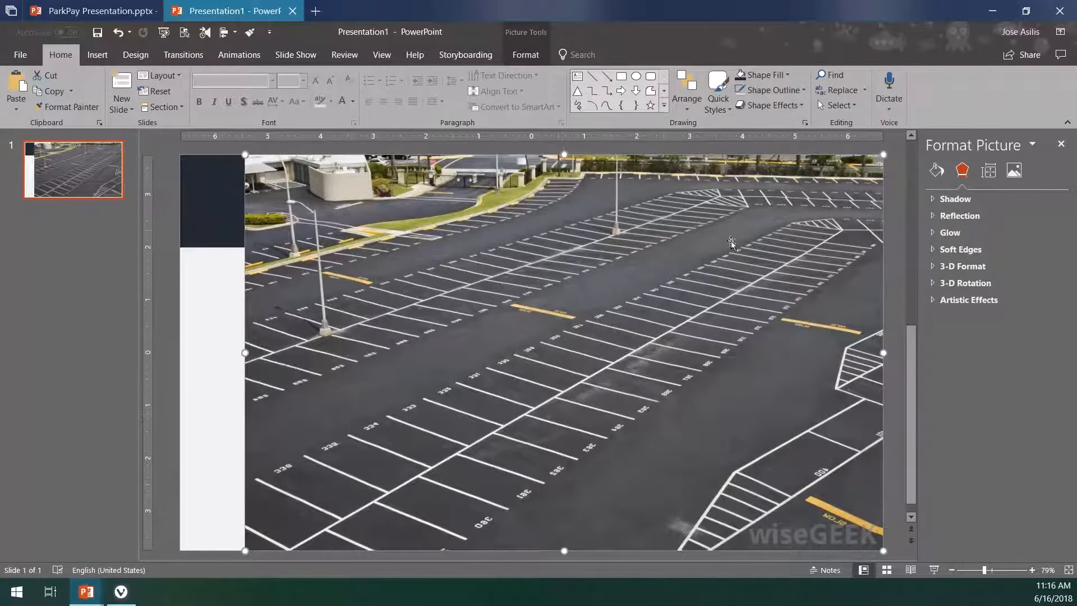
# - Crop the parking lot photo to 7.12" wide on the slide's right side and shift the picture rightward inside the crop frame
pyautogui.rightClick(557, 366)
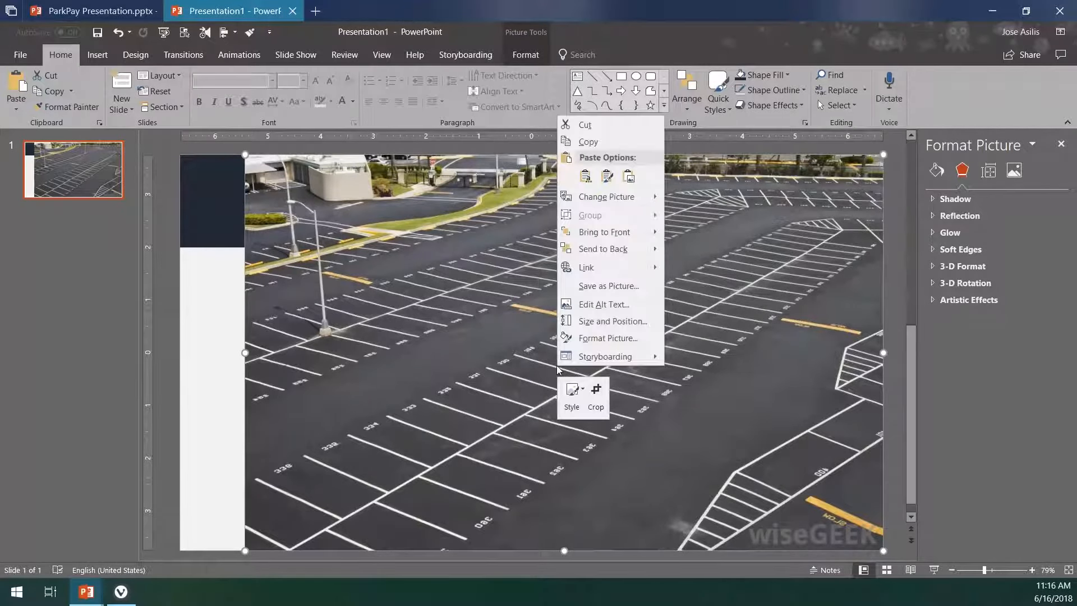
pyautogui.click(595, 391)
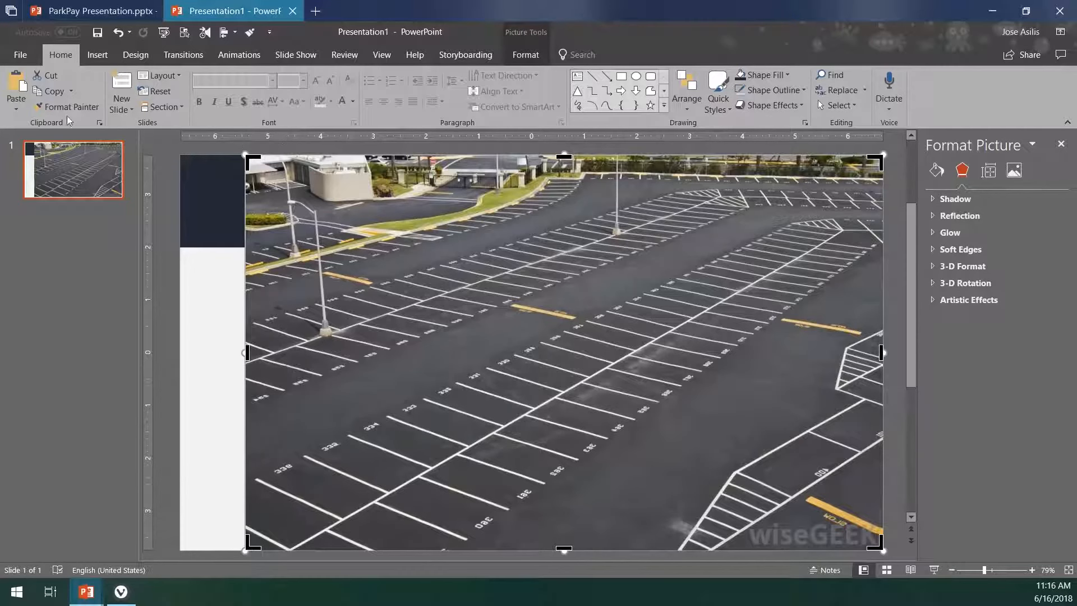
pyautogui.click(516, 56)
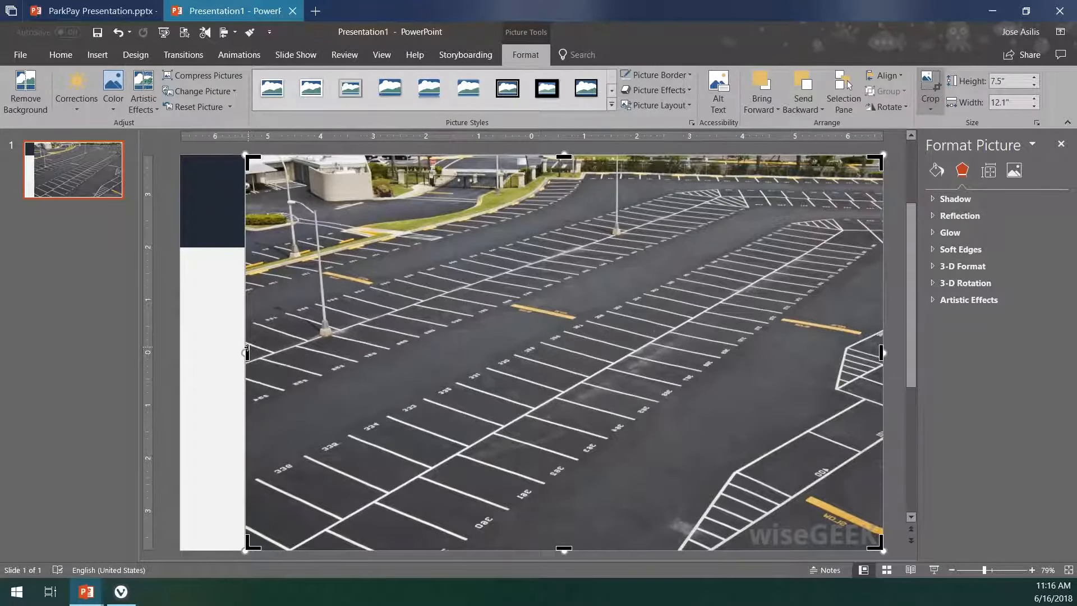
pyautogui.moveTo(247, 351); pyautogui.dragTo(507, 346)
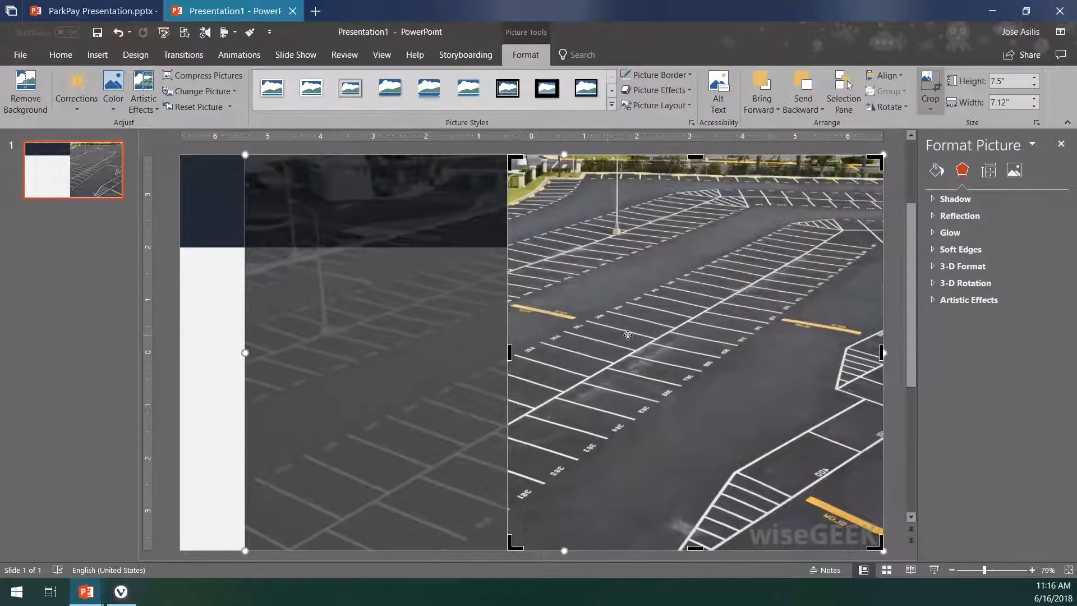
pyautogui.moveTo(679, 348); pyautogui.dragTo(779, 341)
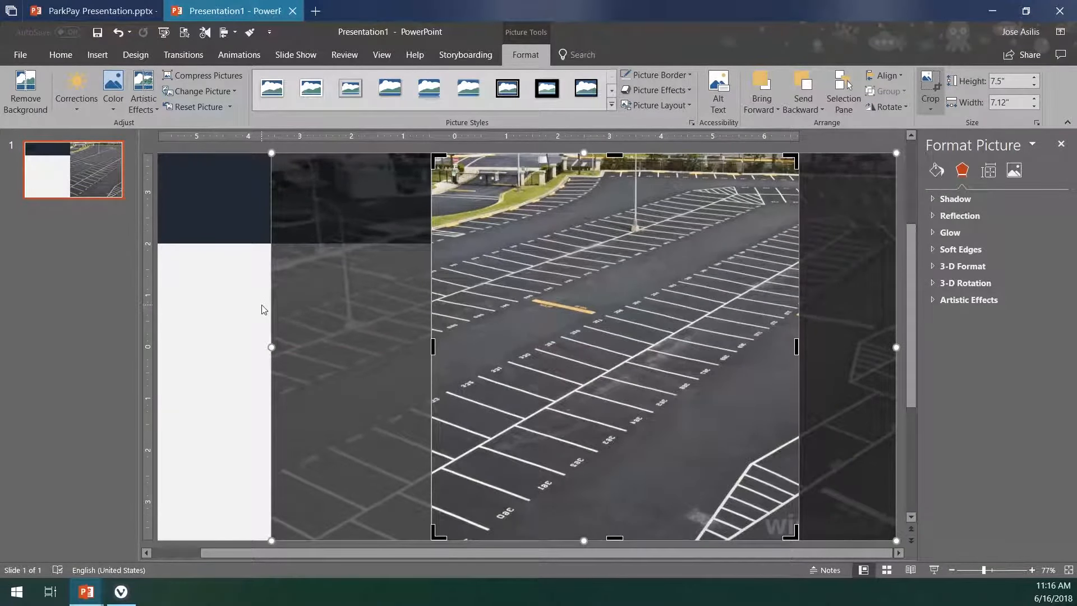
pyautogui.click(264, 310)
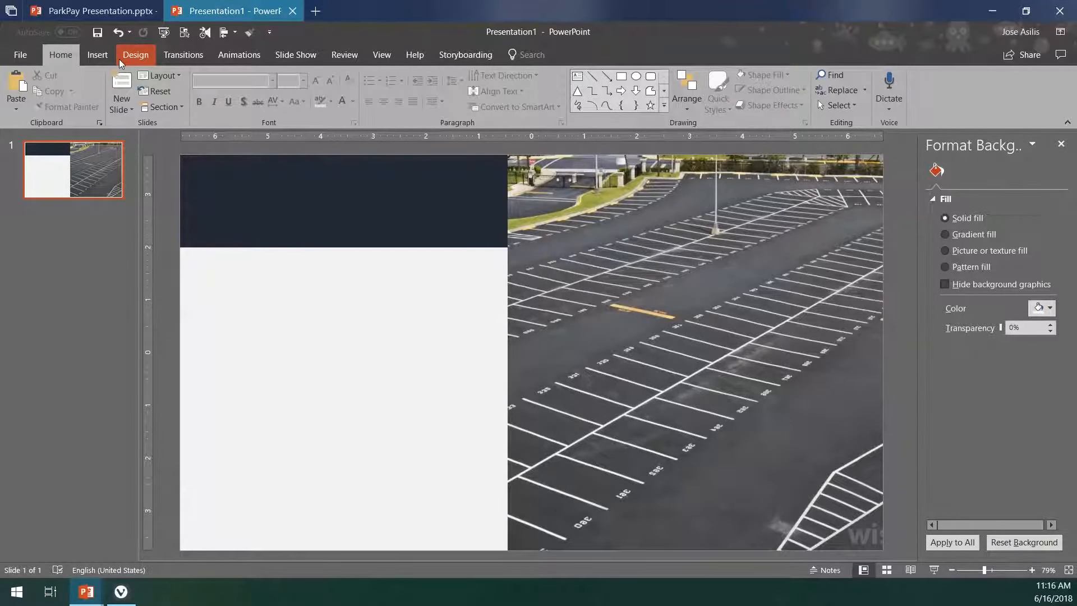
# - Check the Solution slide in ParkPay Presentation, and draw a rectangle of about 7.12" by 7.5" covering the cropped photo in Presentation1
pyautogui.click(87, 11)
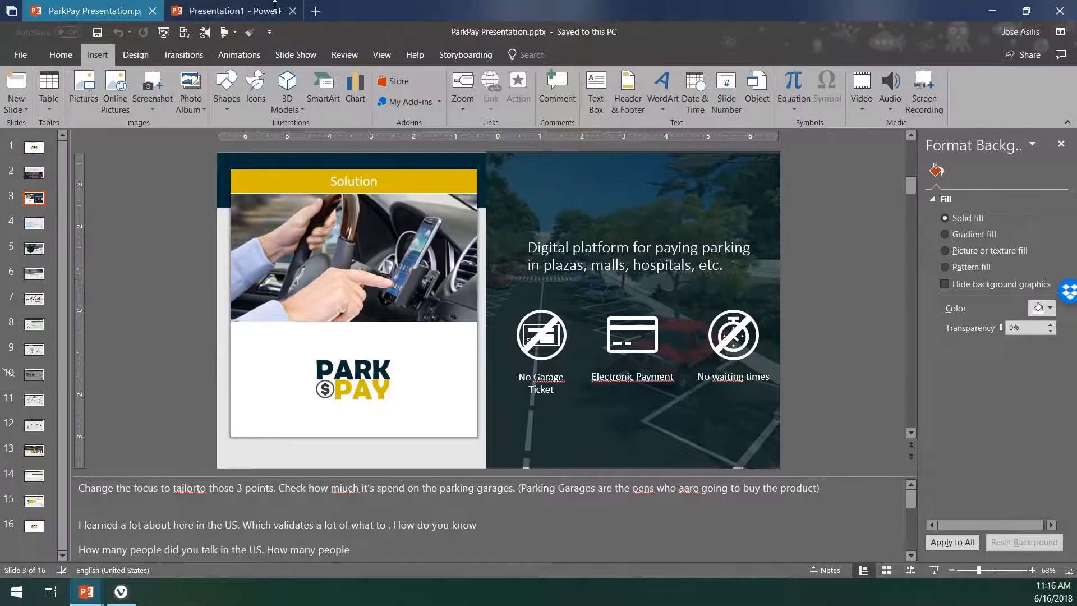
pyautogui.click(256, 6)
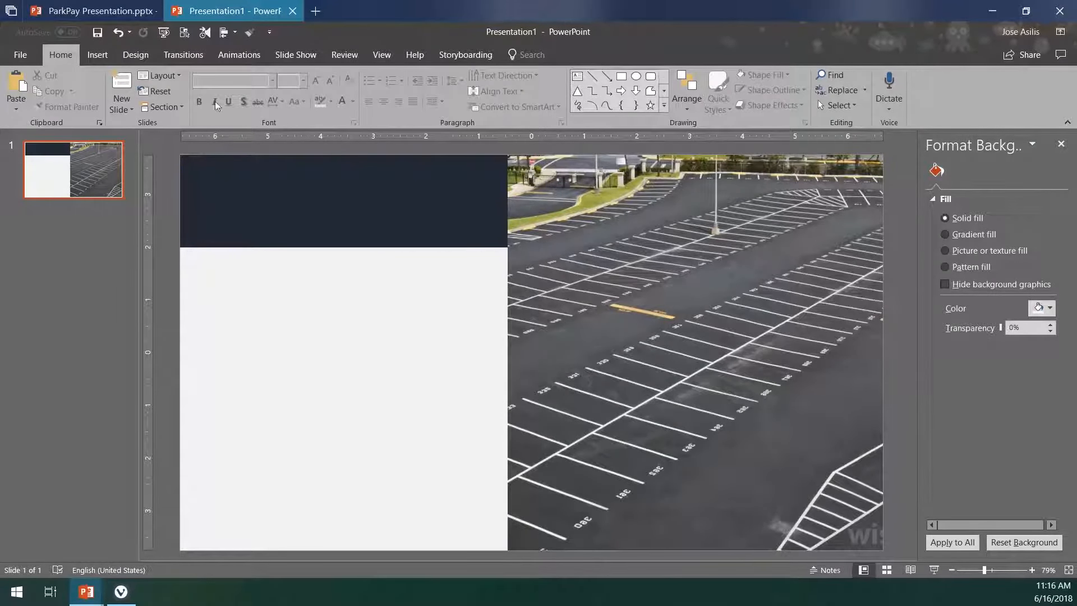
pyautogui.click(102, 63)
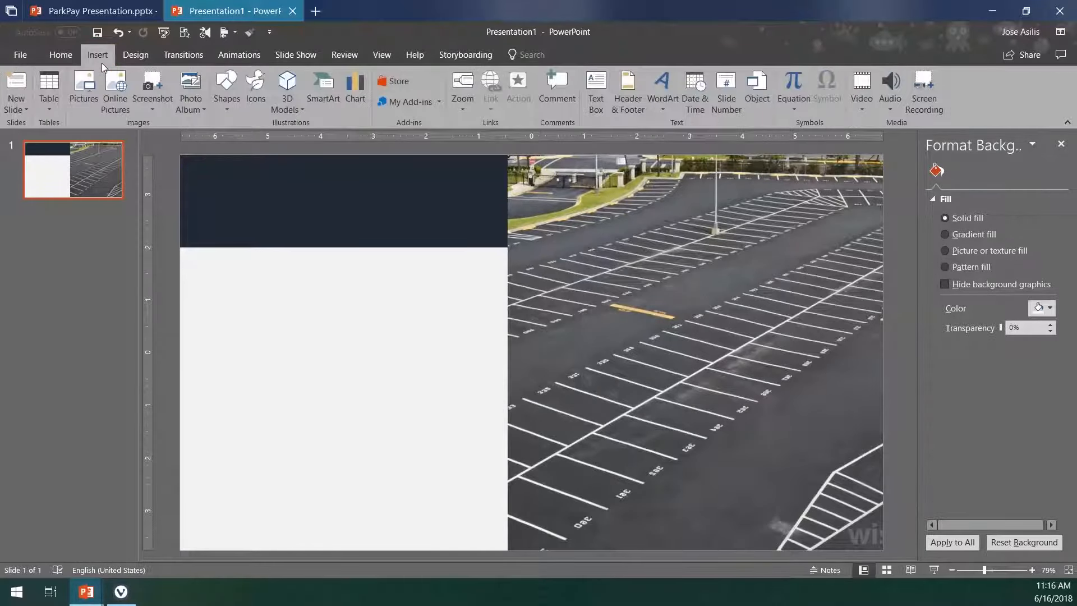
pyautogui.click(226, 106)
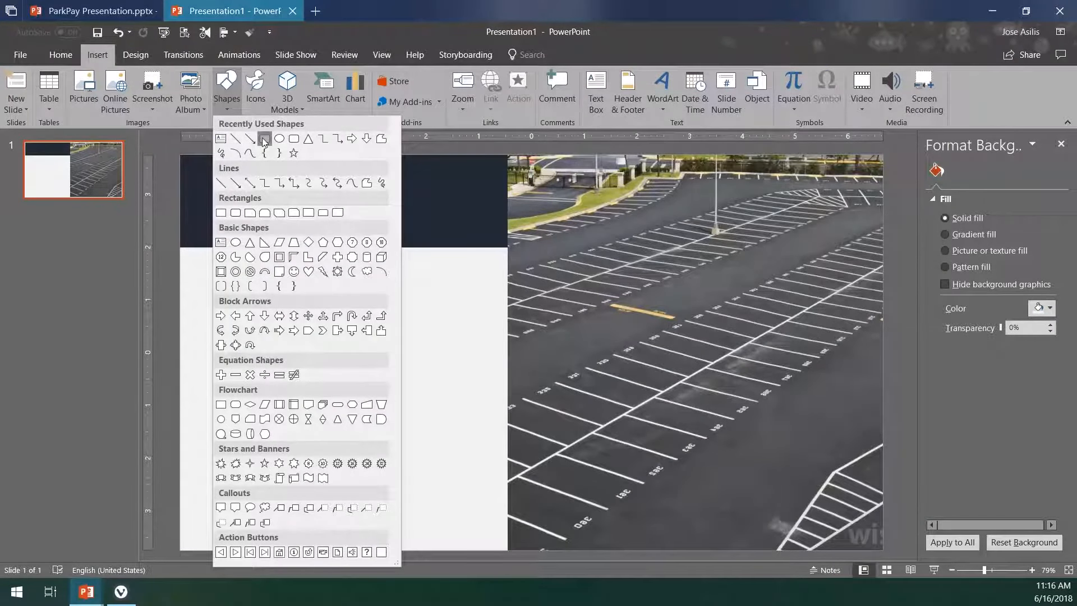
pyautogui.click(264, 139)
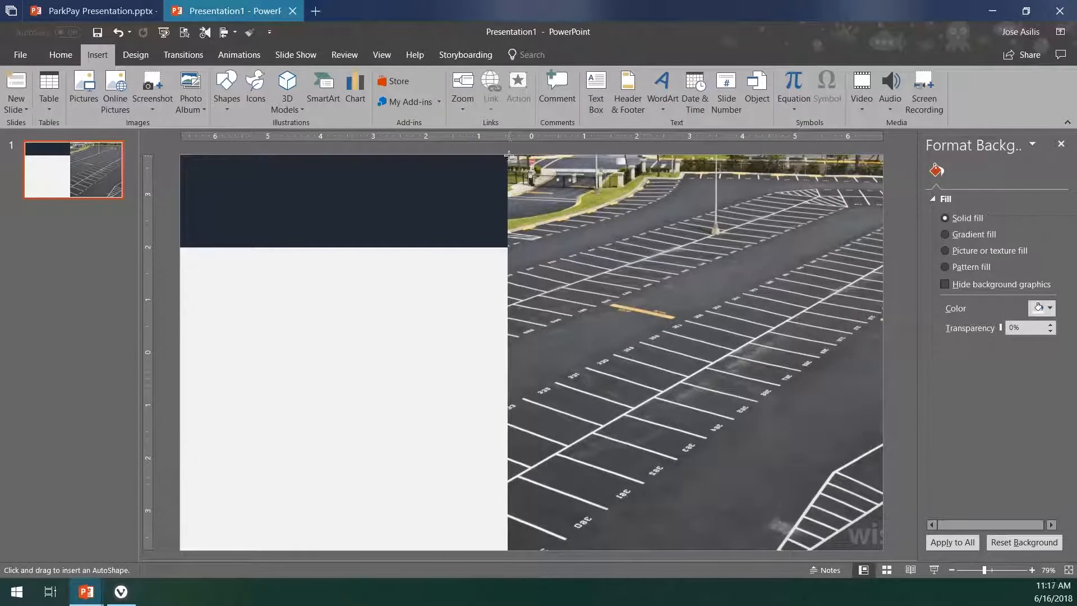
pyautogui.moveTo(509, 154); pyautogui.dragTo(885, 552)
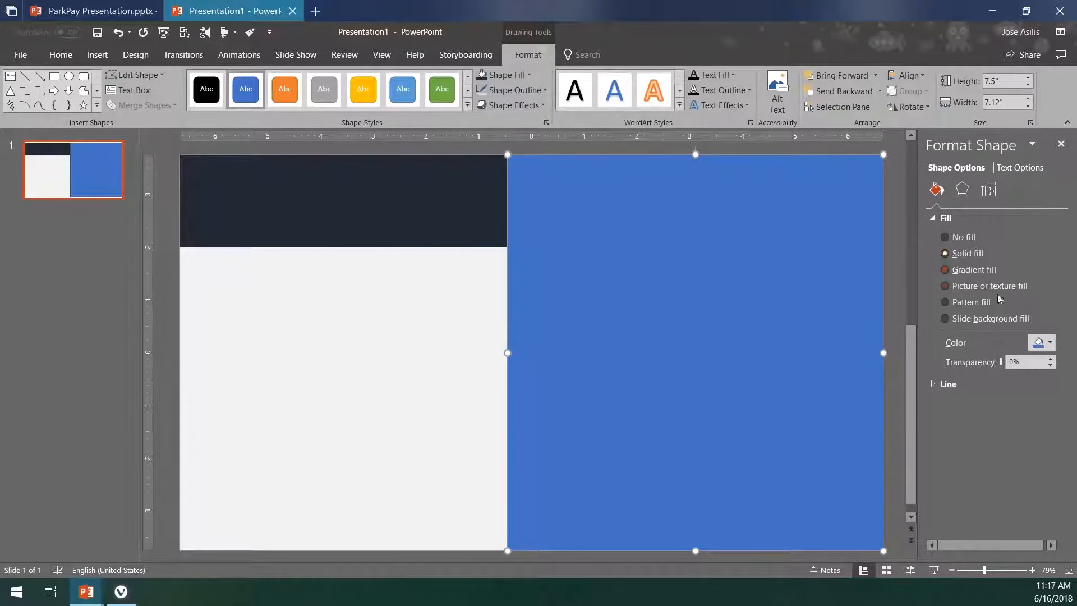
# - Fill the rectangle over the photo with the darkest blue-gray theme color, matching the slide's header band
pyautogui.click(1043, 344)
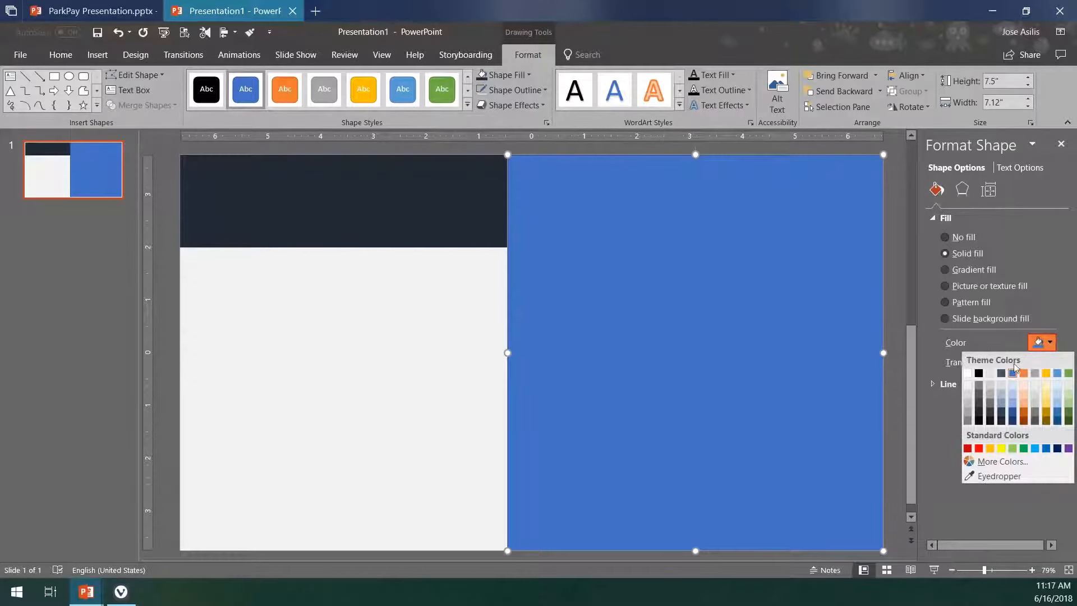
pyautogui.click(979, 373)
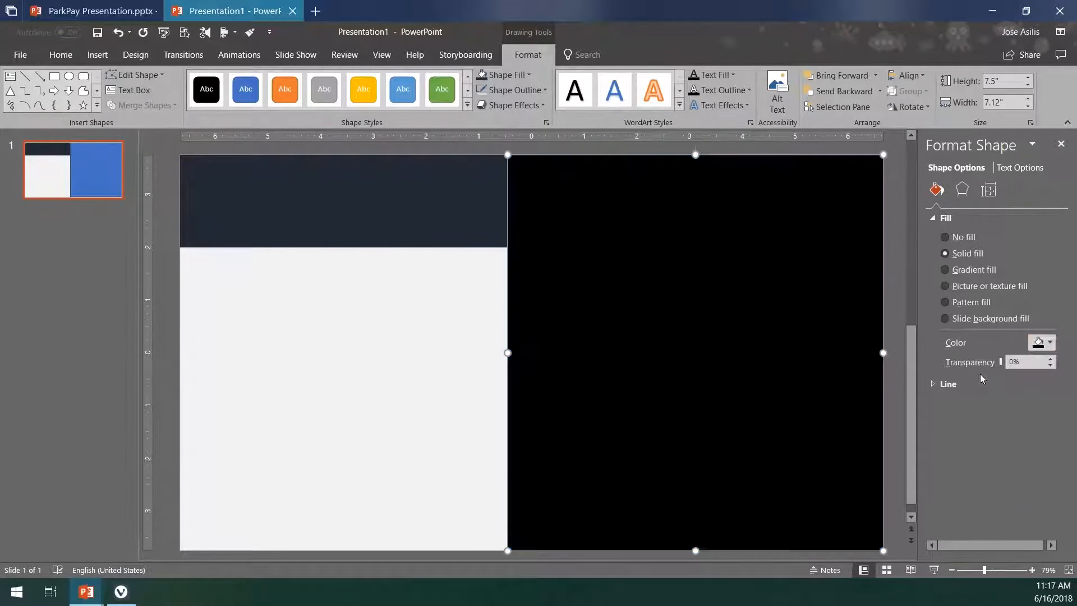
pyautogui.click(1038, 352)
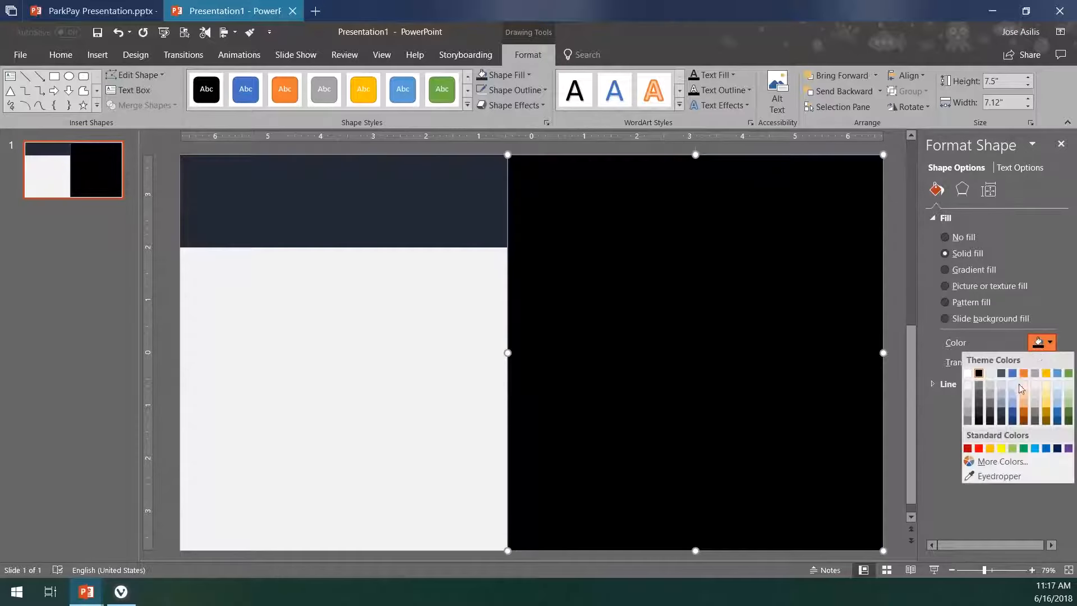
pyautogui.click(1001, 417)
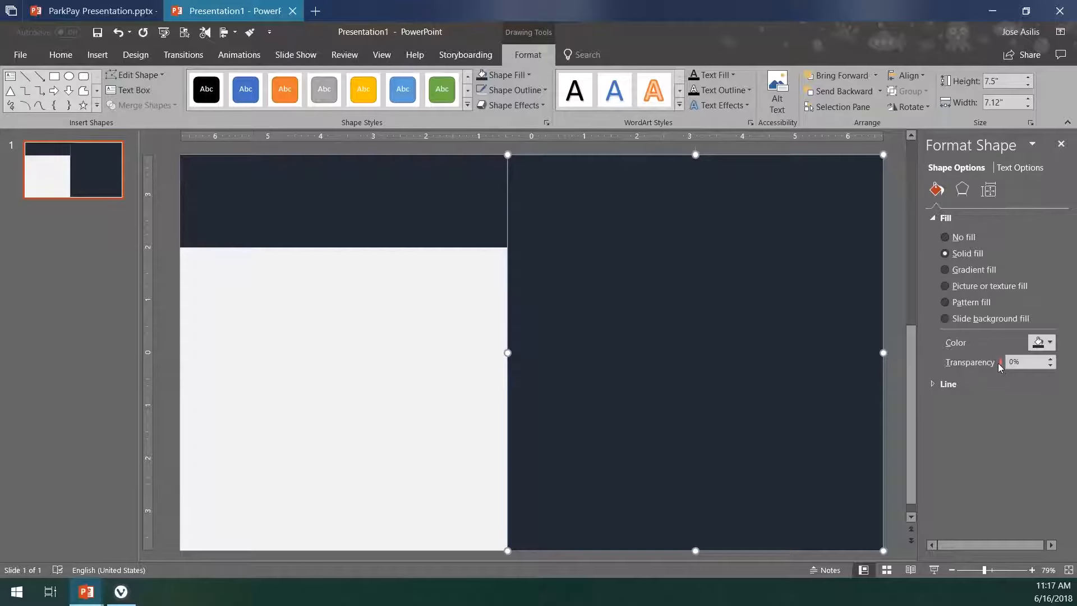
# - Set the overlay rectangle's fill transparency to 44%, widening the formatting pane for finer control
pyautogui.moveTo(1001, 362); pyautogui.dragTo(999, 362)
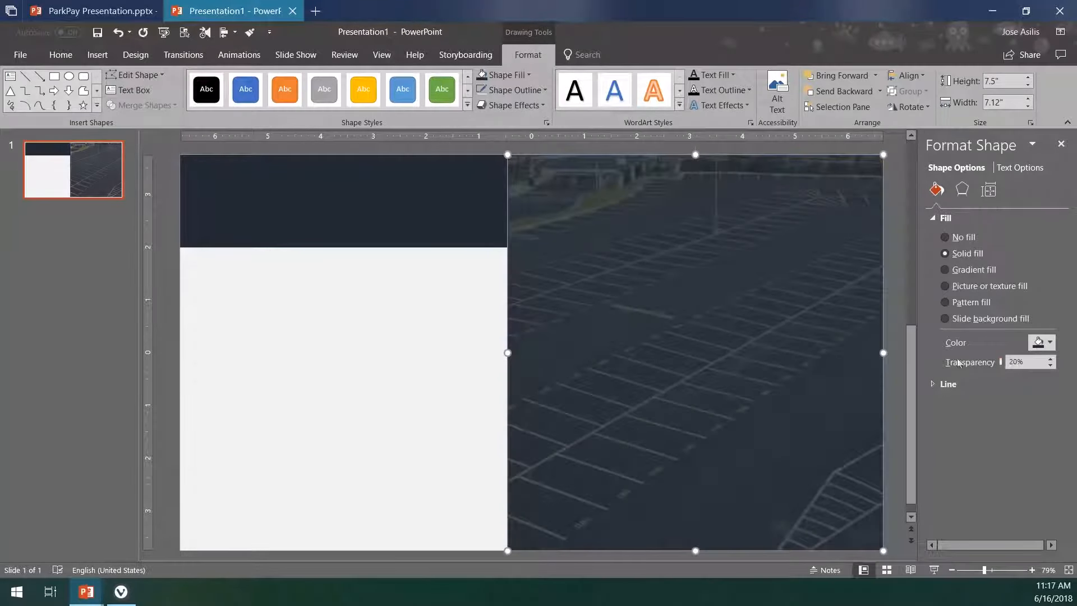
pyautogui.moveTo(914, 335); pyautogui.dragTo(859, 335)
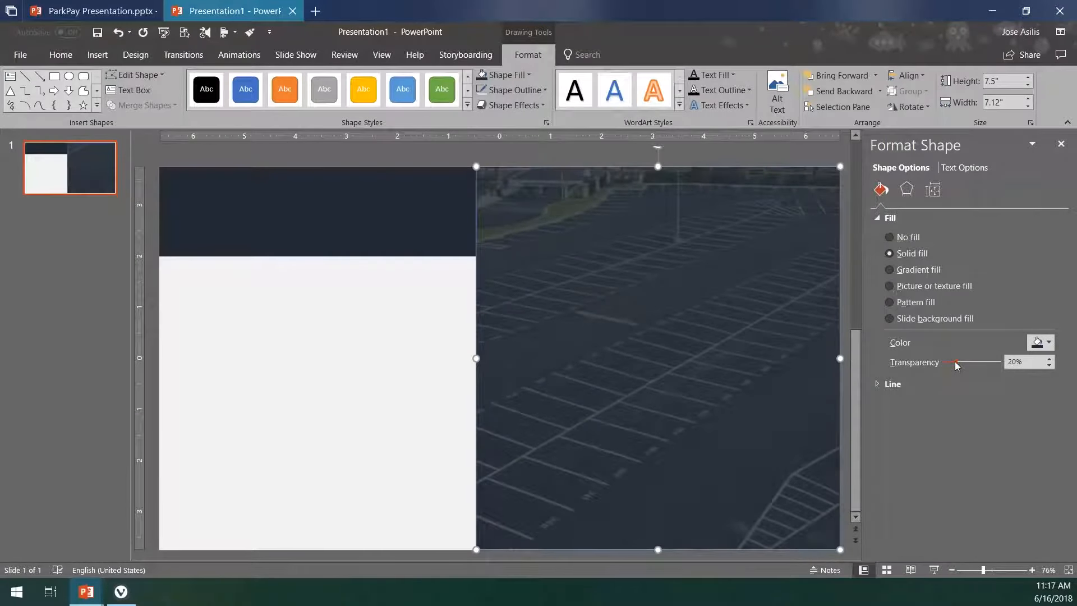
pyautogui.moveTo(956, 365); pyautogui.dragTo(970, 365)
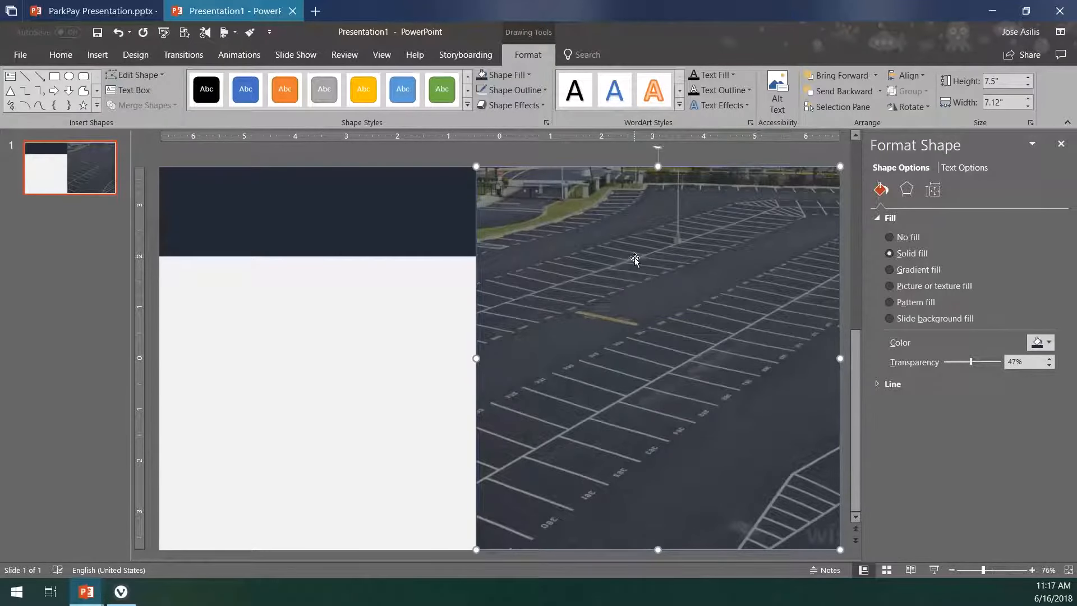
pyautogui.moveTo(970, 362)
pyautogui.mouseDown()
pyautogui.moveTo(1010, 367)
pyautogui.moveTo(969, 360)
pyautogui.mouseUp()
pyautogui.click(524, 91)
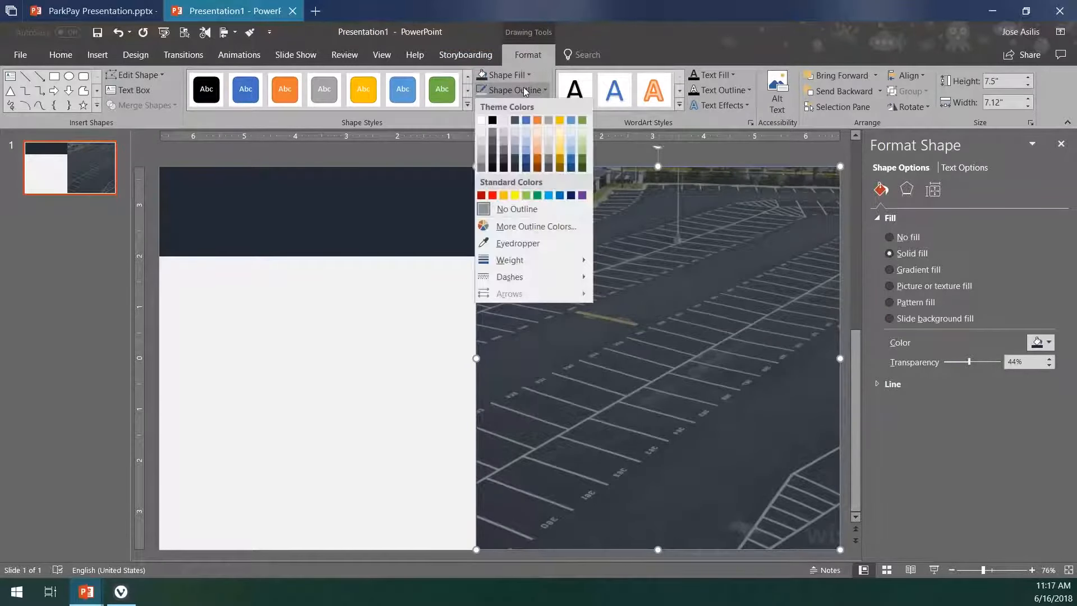
pyautogui.click(486, 88)
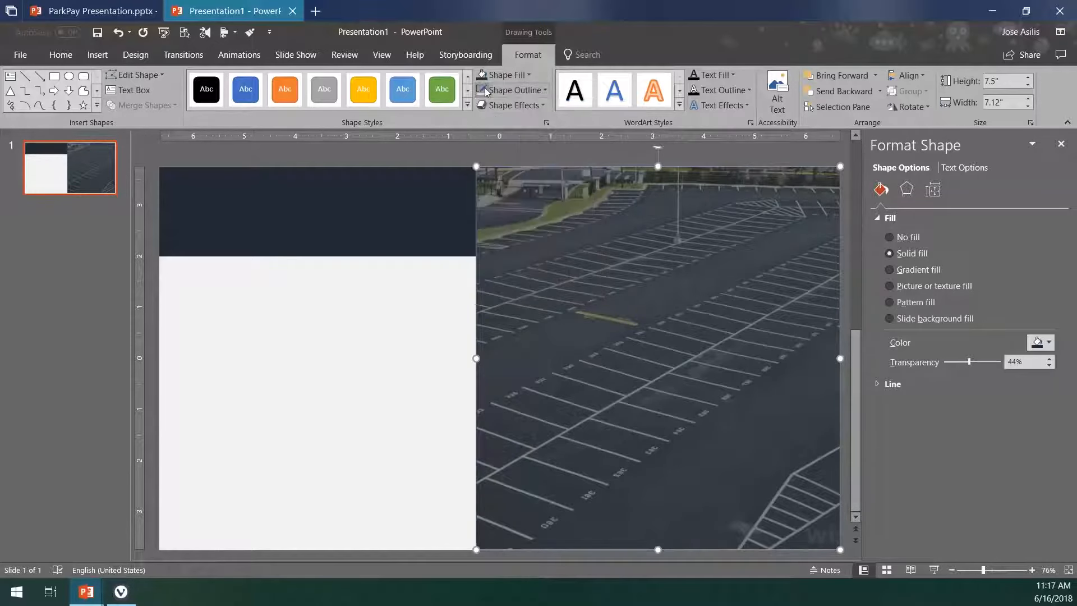
pyautogui.click(402, 291)
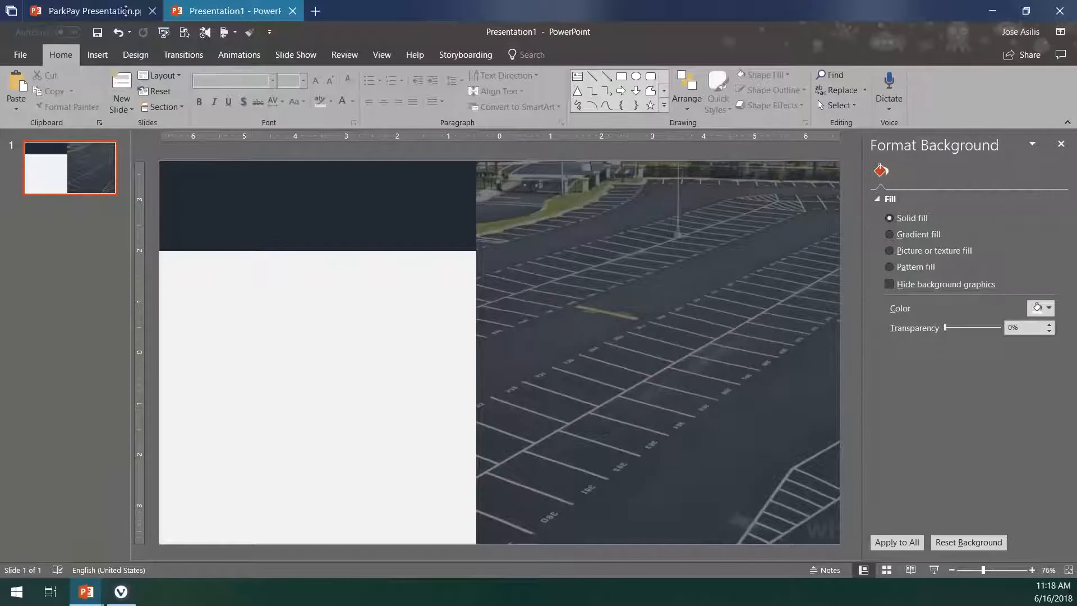
# - Check the text layout on ParkPay's Solution slide, and draw a text box across the upper middle of the darkened photo in Presentation1
pyautogui.click(127, 11)
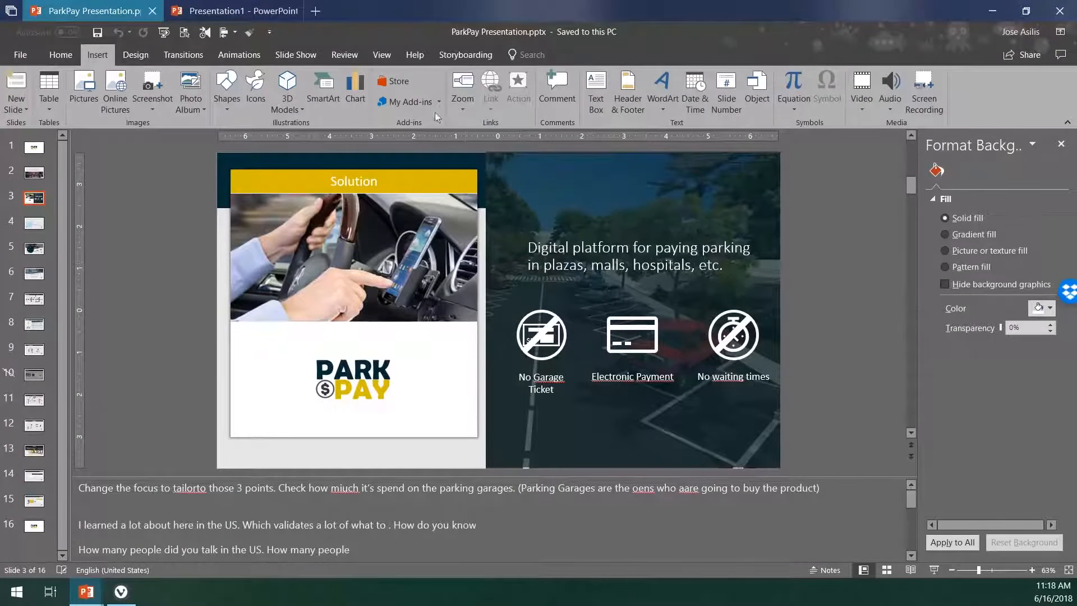
pyautogui.click(225, 7)
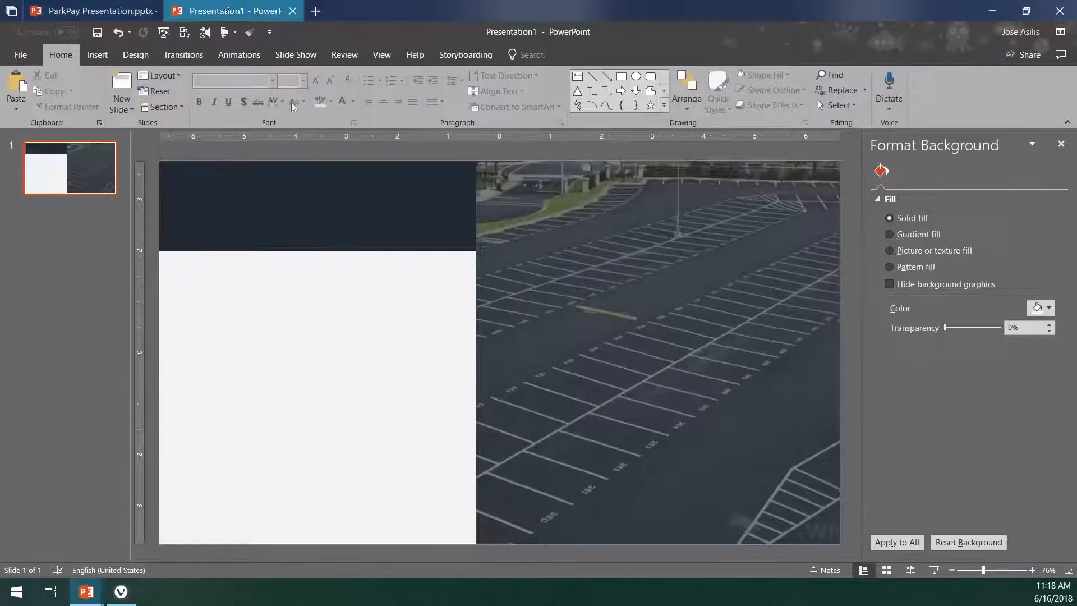
pyautogui.click(97, 55)
pyautogui.click(220, 99)
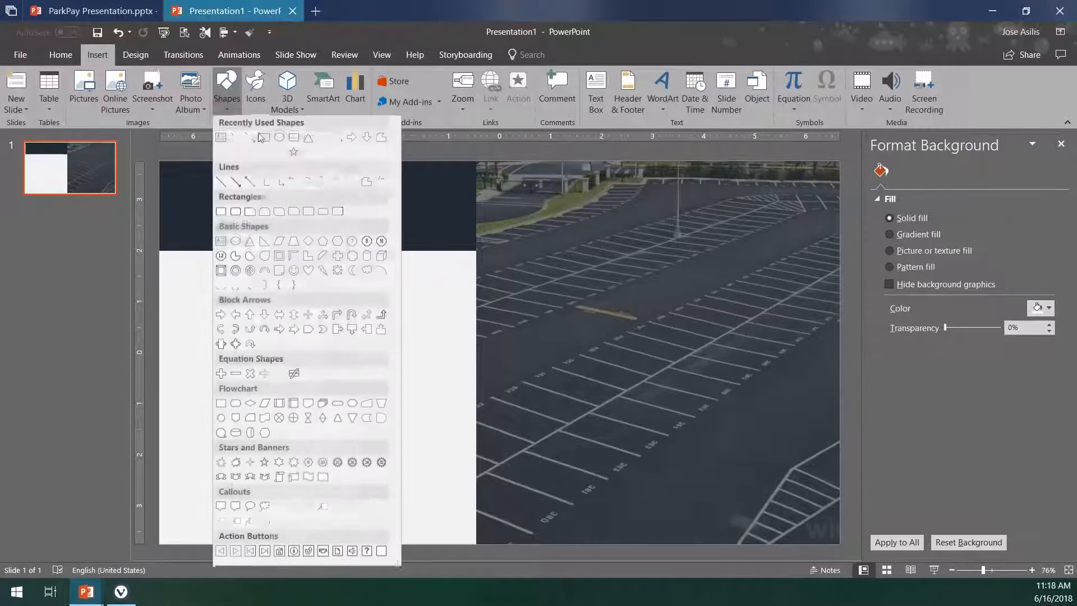
pyautogui.click(222, 138)
pyautogui.moveTo(547, 268); pyautogui.dragTo(817, 325)
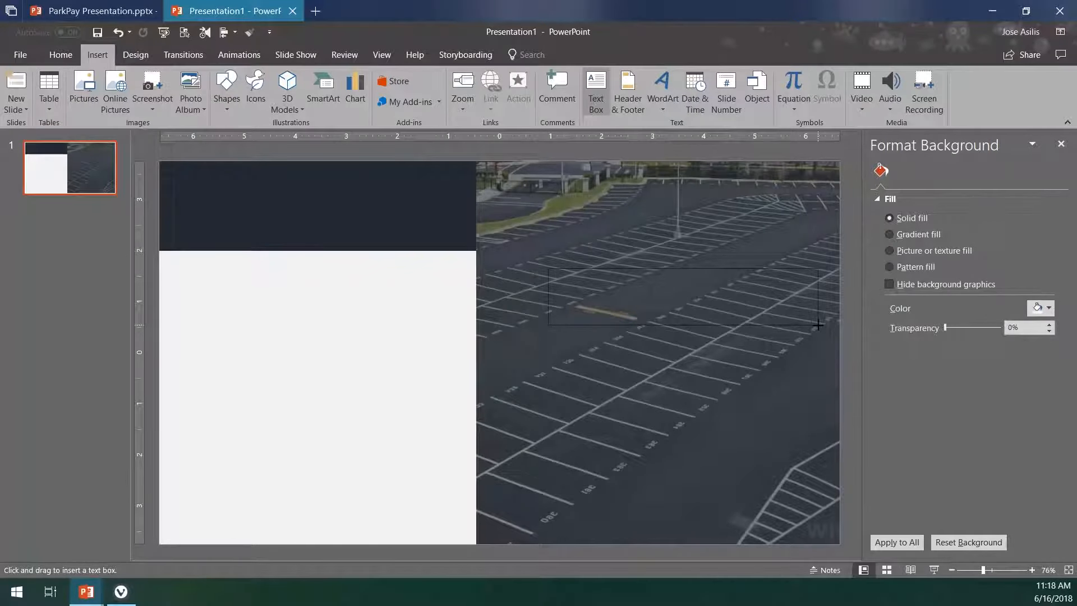
pyautogui.click(94, 56)
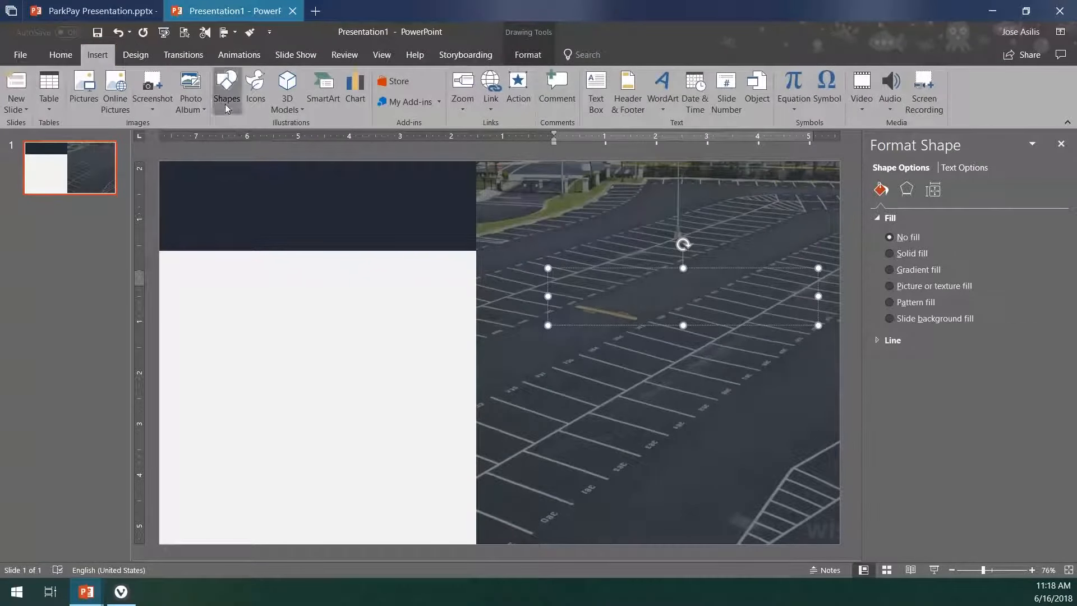
pyautogui.click(227, 108)
pyautogui.click(679, 274)
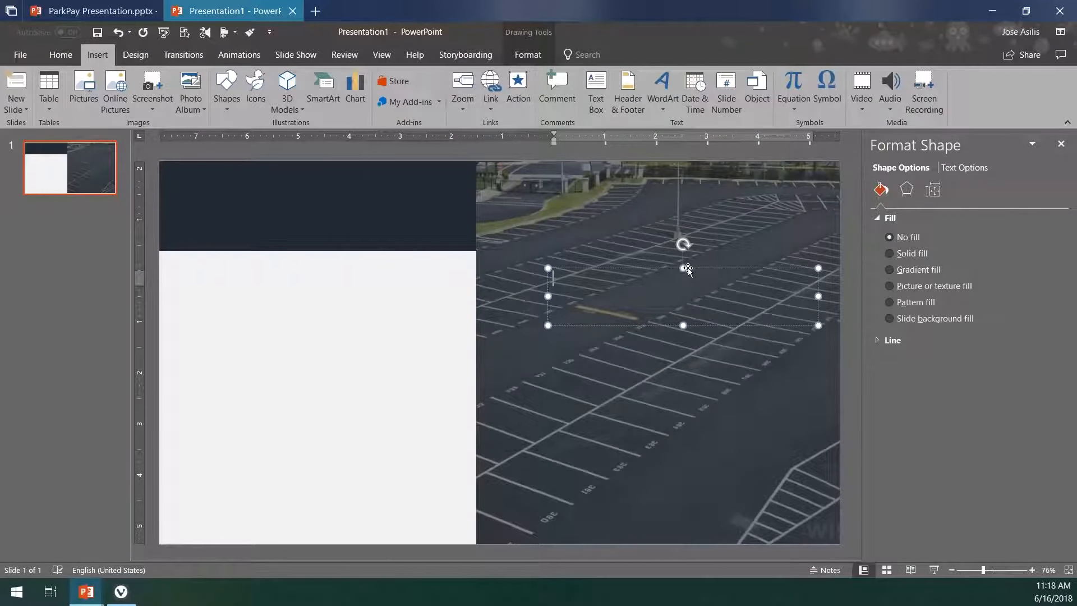
# - Enter the text "This is a PowerPoint demonstration" in the new text box
pyautogui.write('This is a pows')
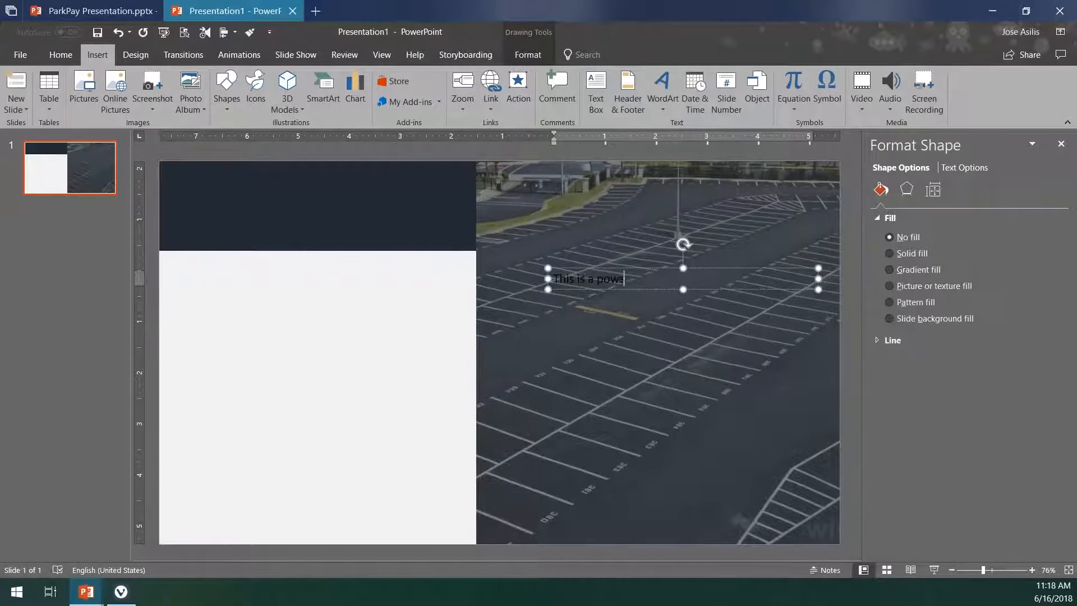
pyautogui.press('BackSpace')
pyautogui.press('BackSpace')
pyautogui.press('BackSpace')
pyautogui.press('BackSpace')
pyautogui.press('BackSpace')
pyautogui.write('PowerPoint demonstration')
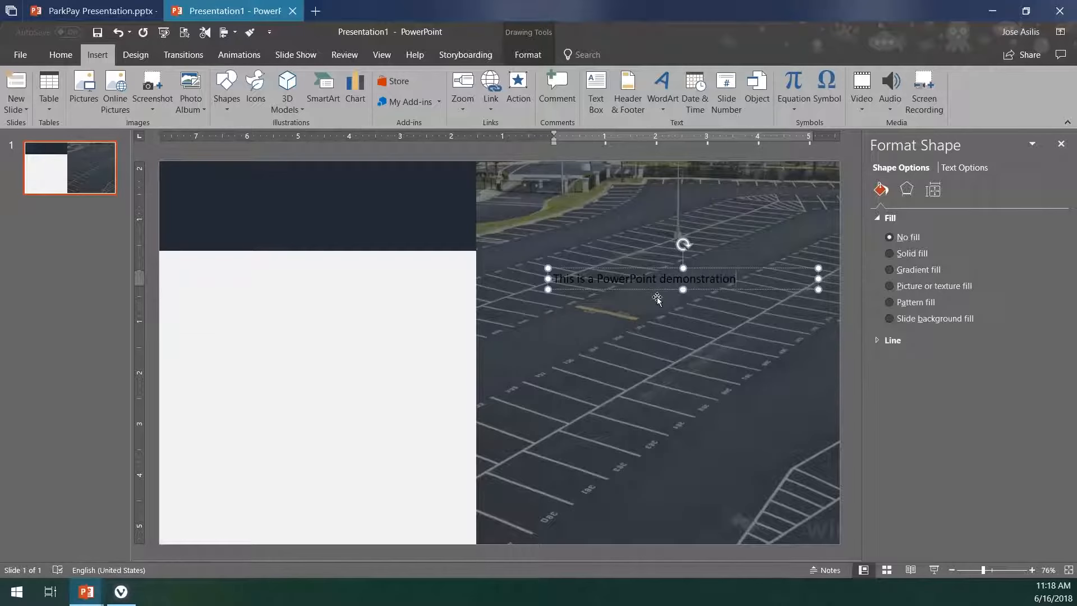
# - Change the font color of the "This is a PowerPoint demonstration" text to white
pyautogui.doubleClick(579, 279)
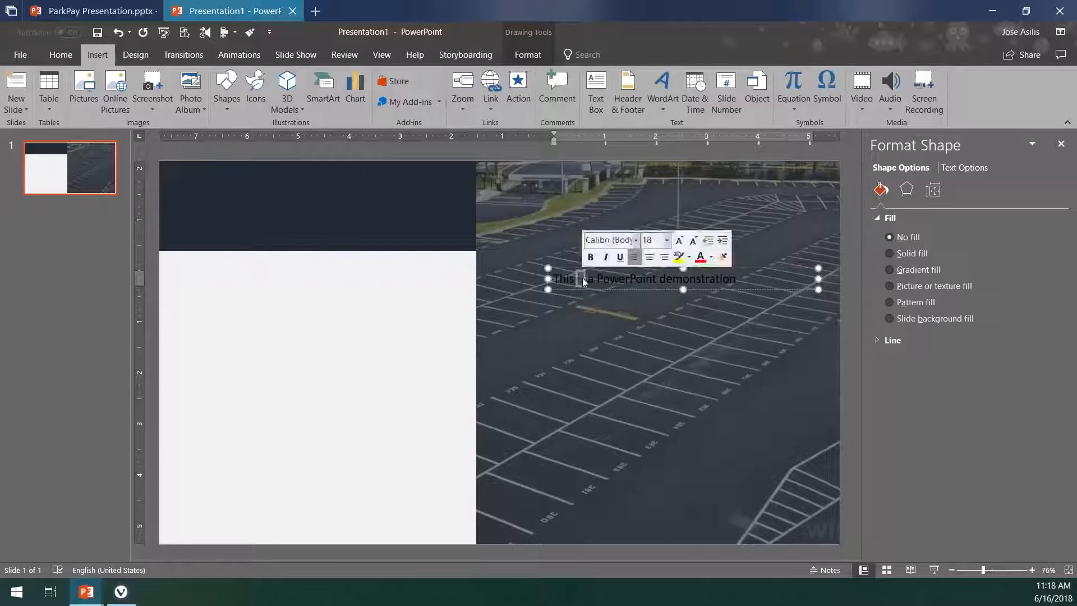
pyautogui.tripleClick(583, 279)
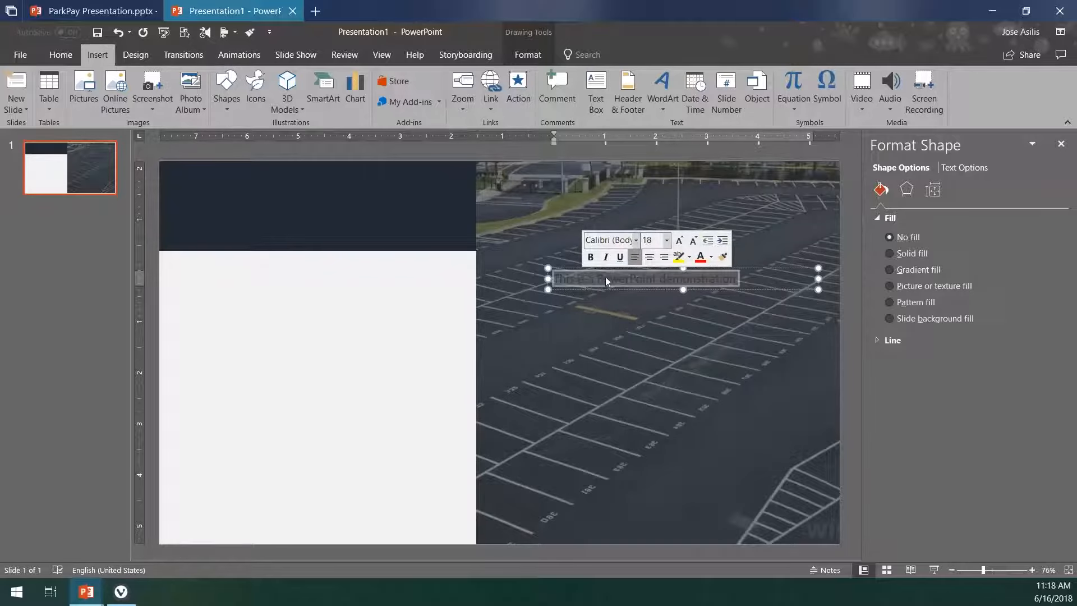
pyautogui.click(710, 257)
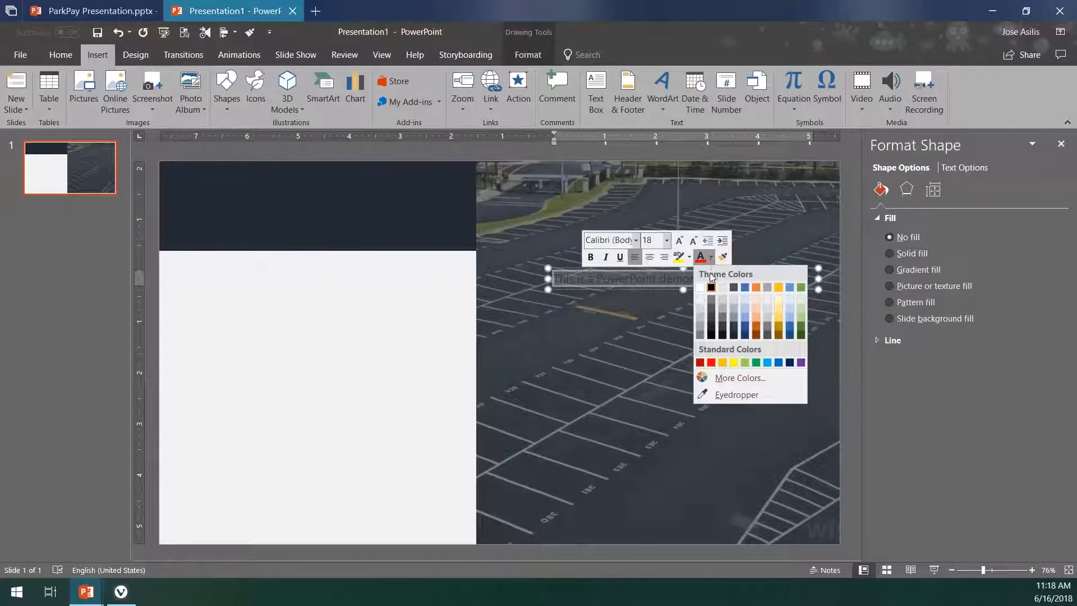
pyautogui.click(700, 287)
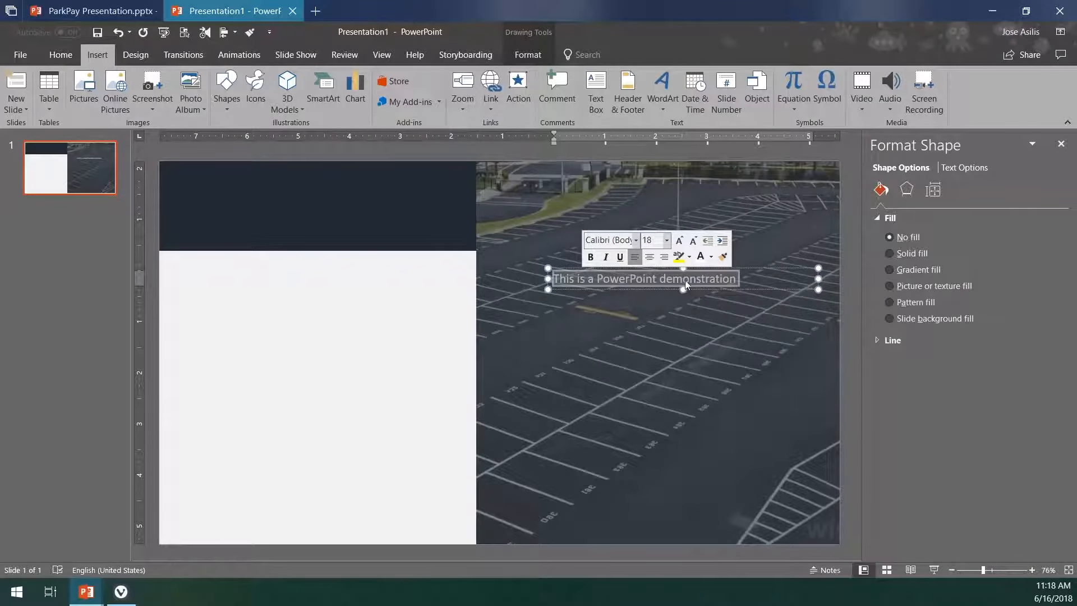
# - Enlarge the demonstration text to 32 pt and center it within its text box
pyautogui.click(678, 241)
pyautogui.click(679, 242)
pyautogui.click(678, 241)
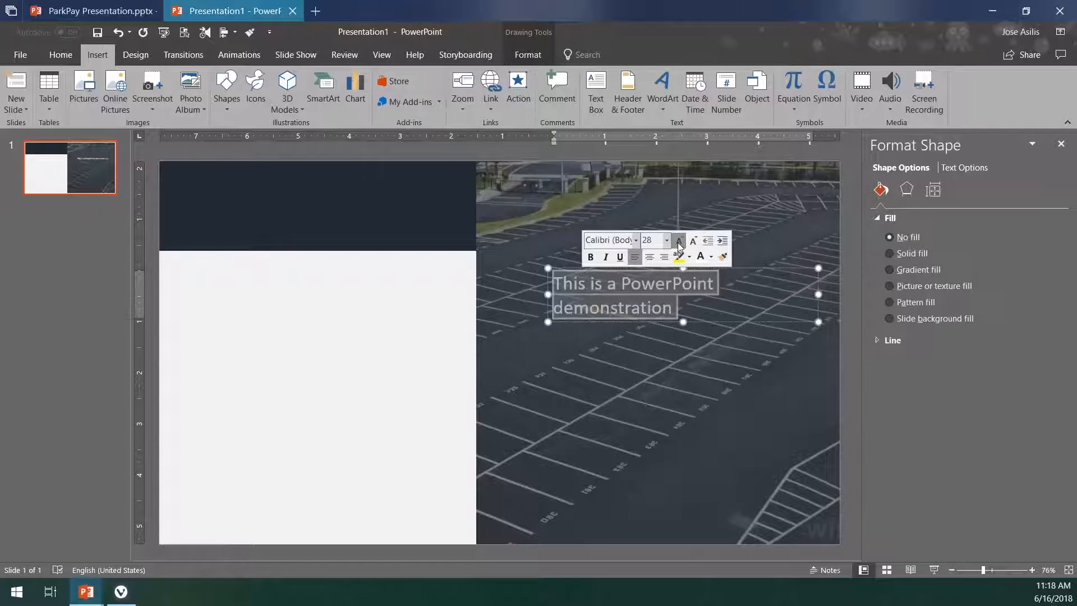
pyautogui.click(679, 242)
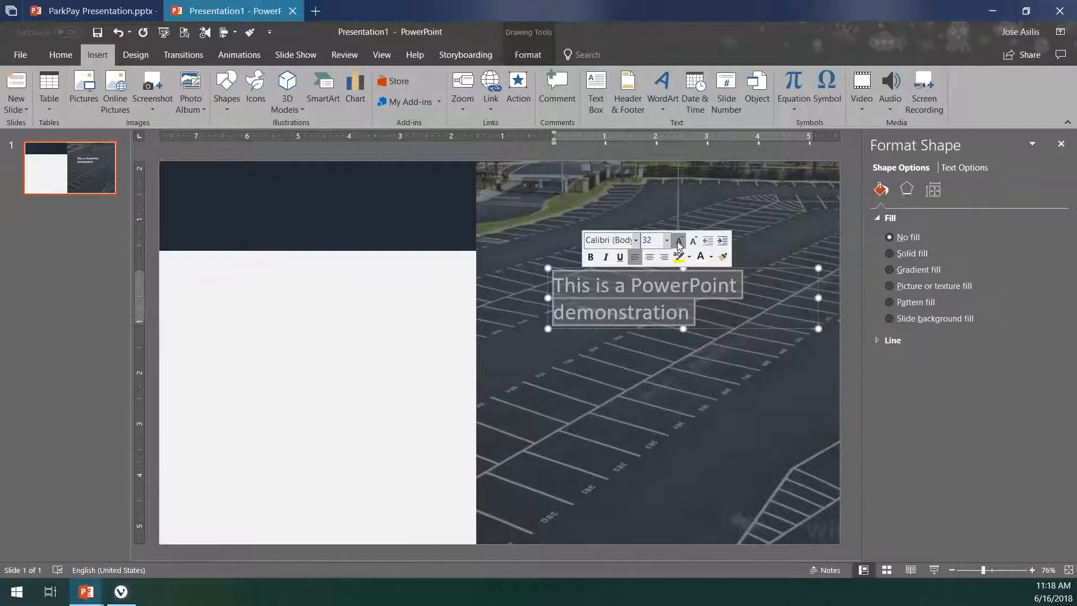
pyautogui.click(651, 258)
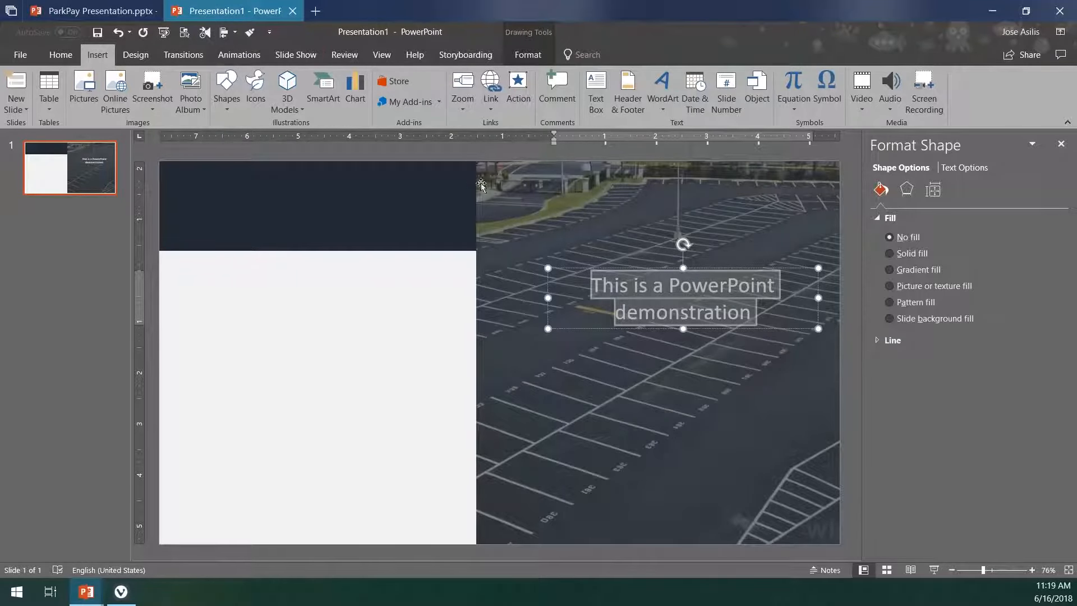
# - Align the text box by its center with the parking photo and its dark overlay, relative to the selected objects
pyautogui.moveTo(456, 148); pyautogui.dragTo(849, 557)
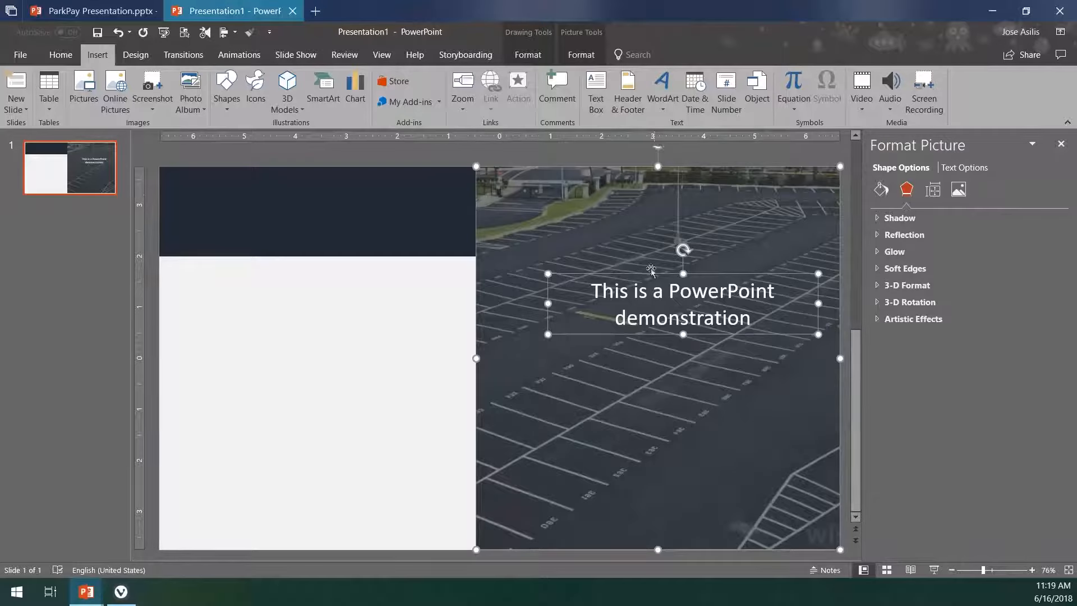
pyautogui.click(59, 57)
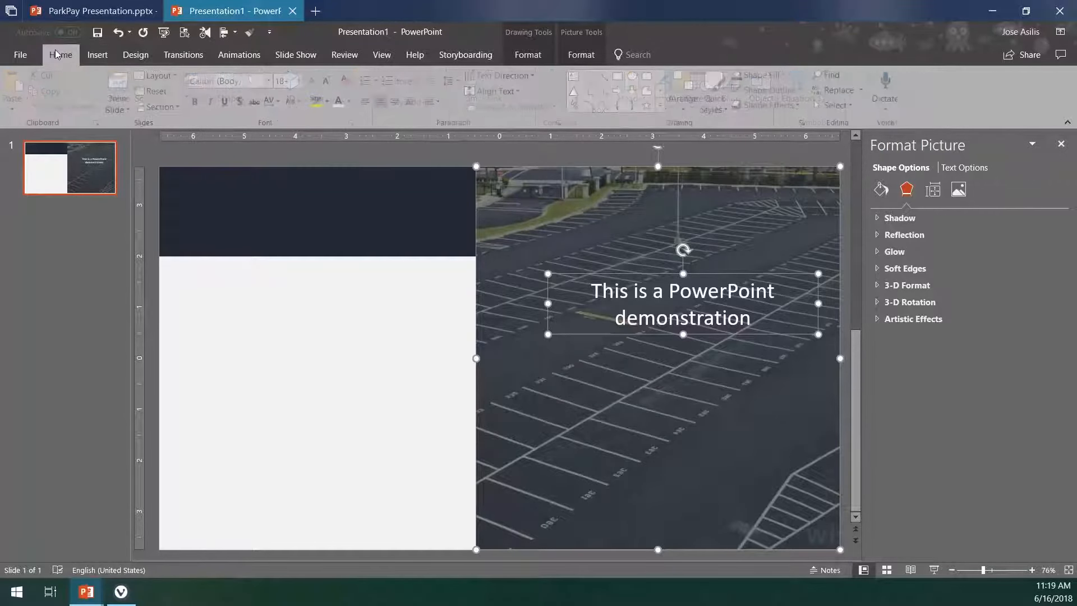
pyautogui.click(688, 104)
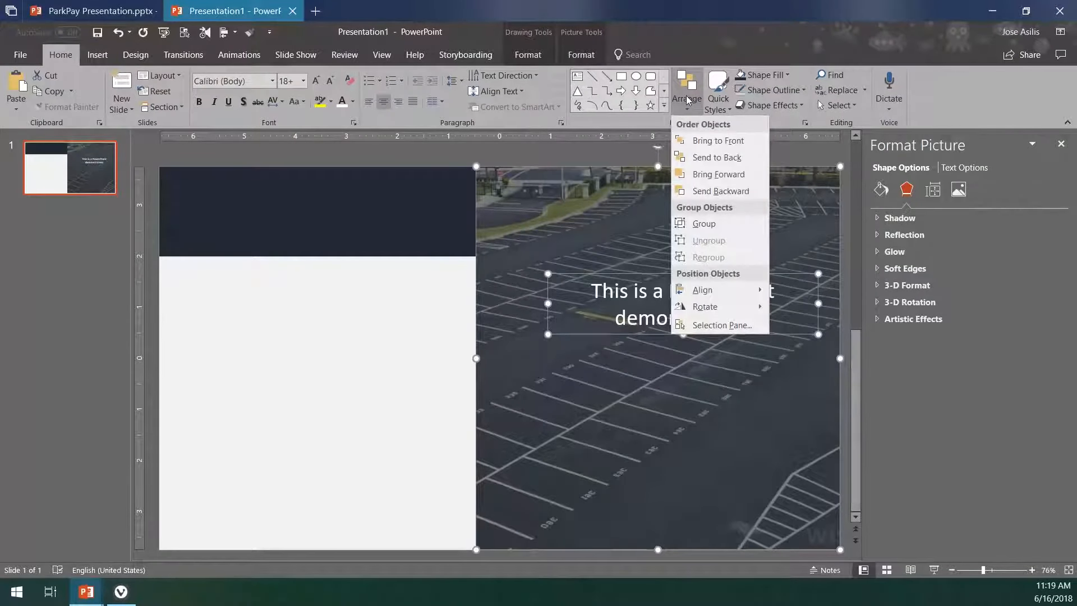
pyautogui.moveTo(742, 294)
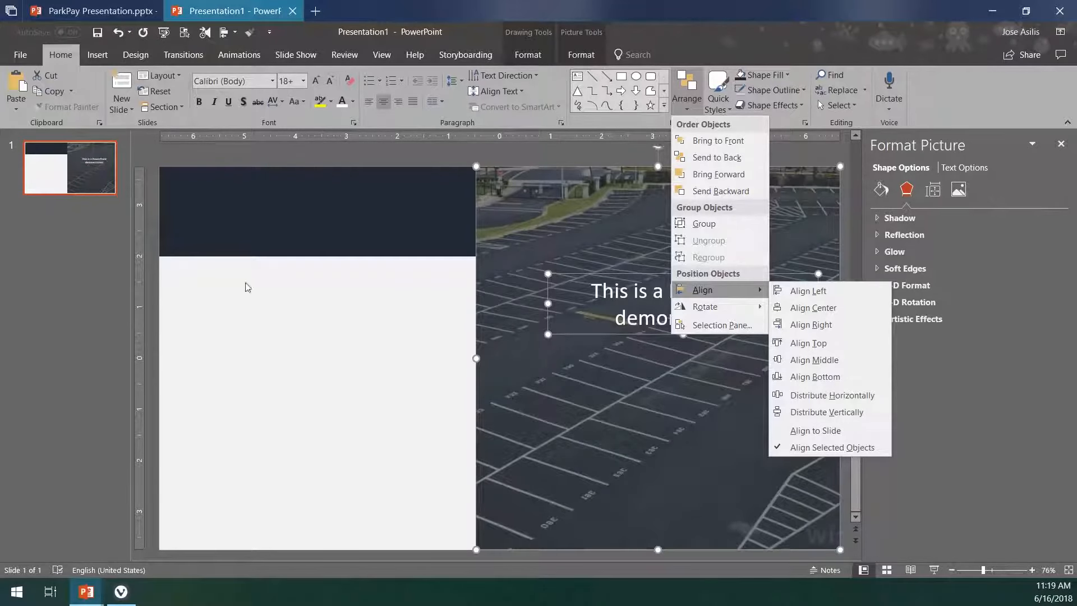
pyautogui.click(828, 309)
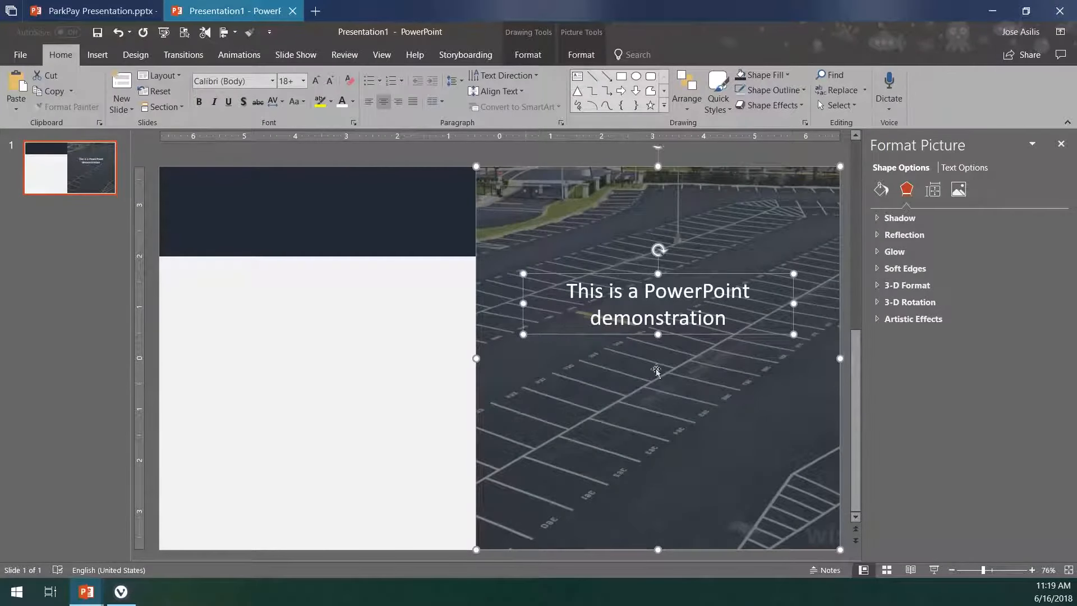
pyautogui.click(310, 321)
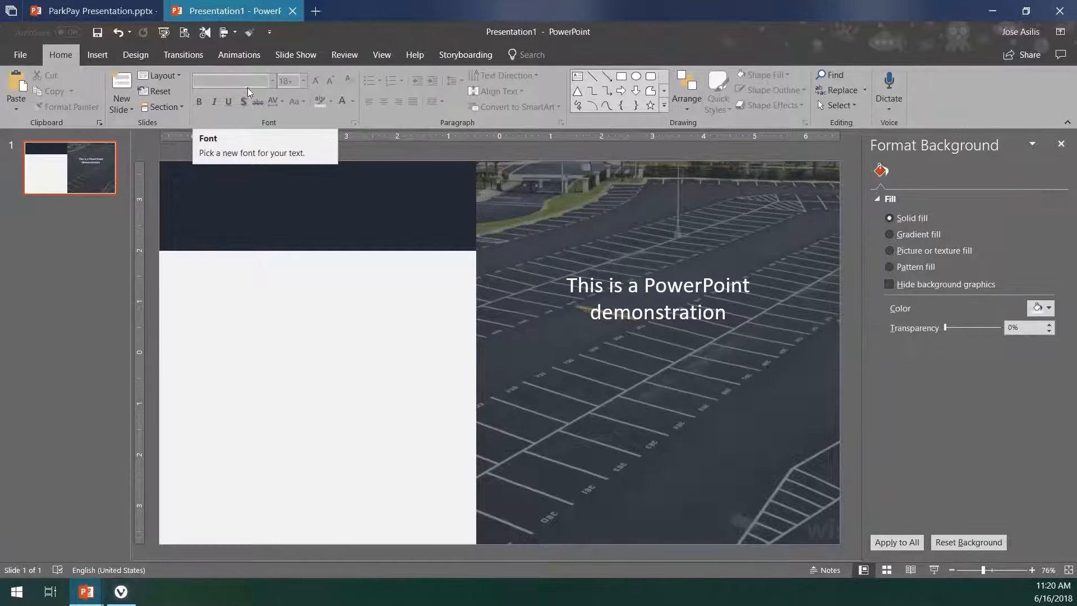
# - Insert the credit card and banknotes icons from Commerce and the row-of-books icon from Education
pyautogui.click(109, 56)
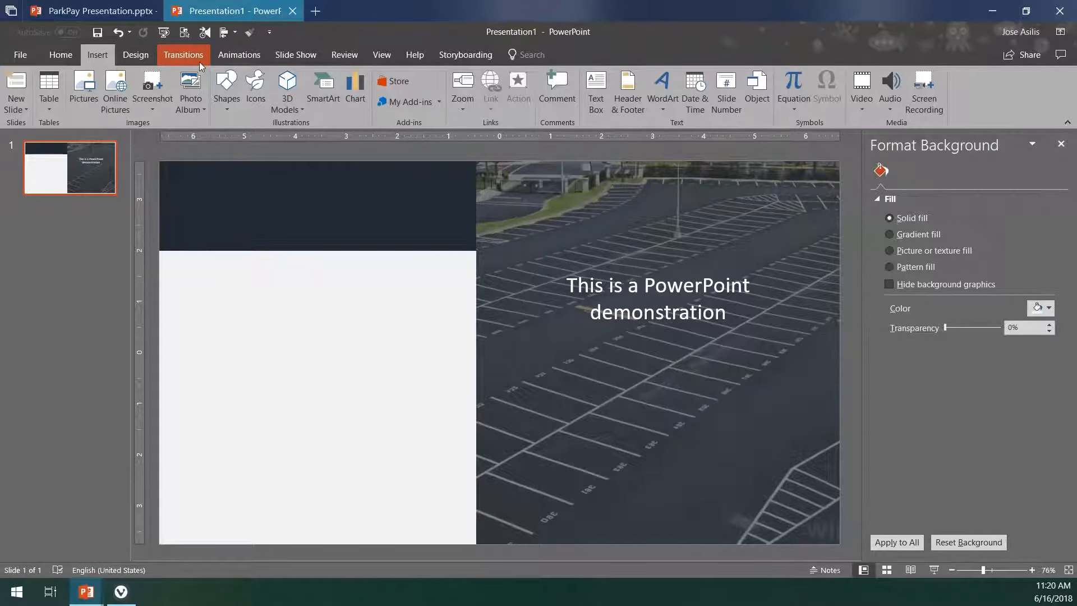
pyautogui.click(255, 111)
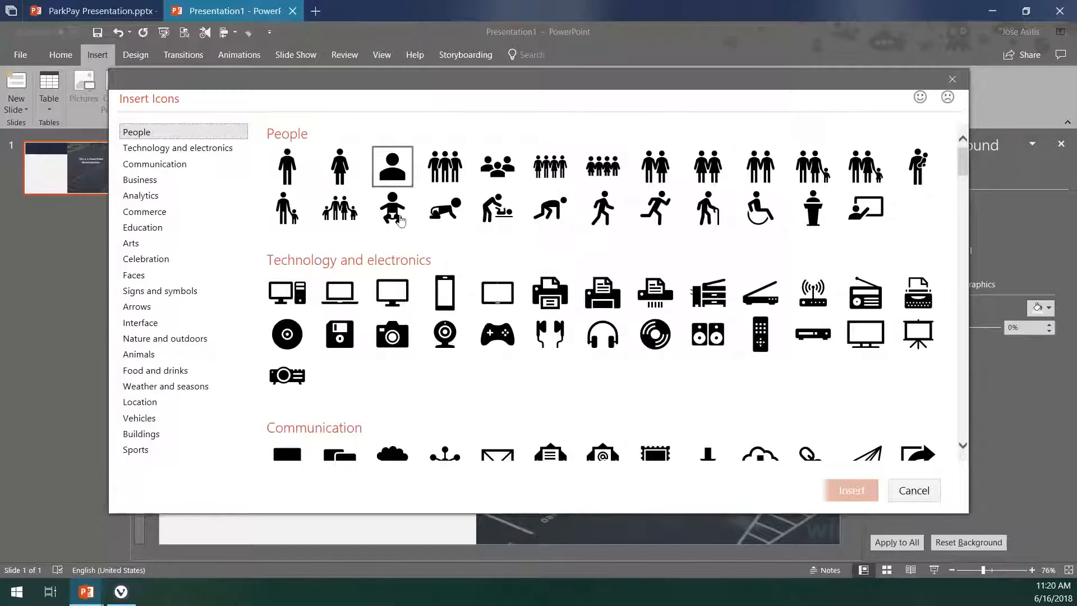
pyautogui.scroll(-3, 459, 269)
pyautogui.scroll(-8, 460, 268)
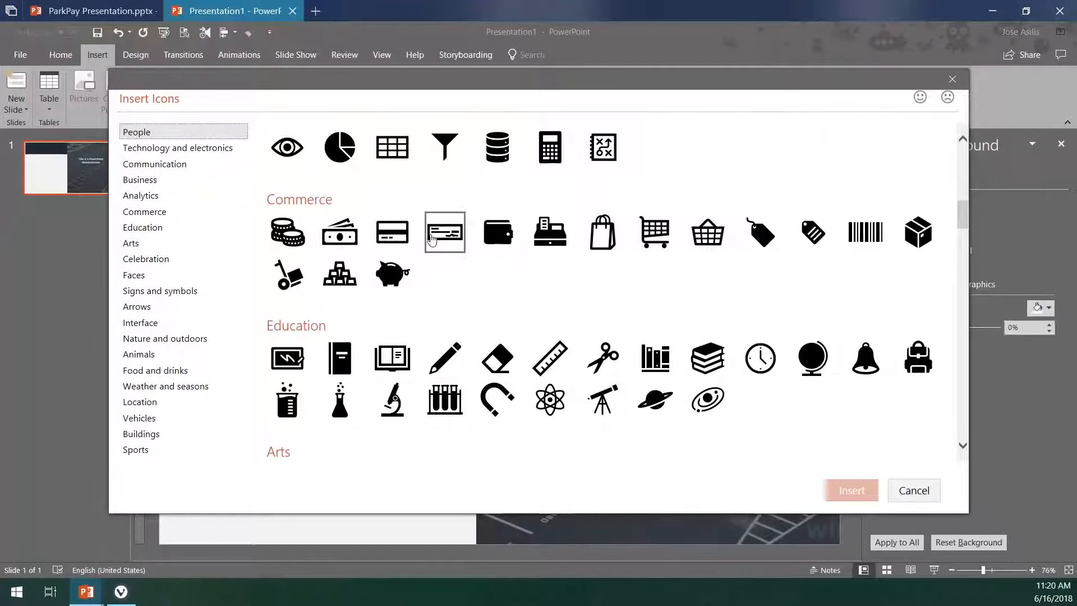
pyautogui.click(388, 236)
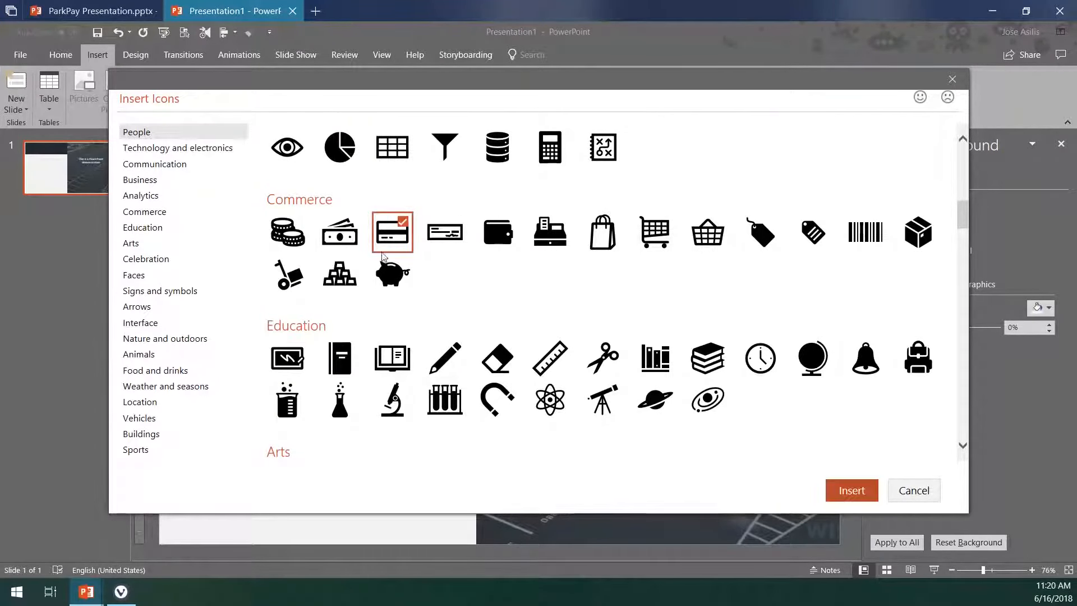
pyautogui.click(343, 236)
pyautogui.click(655, 358)
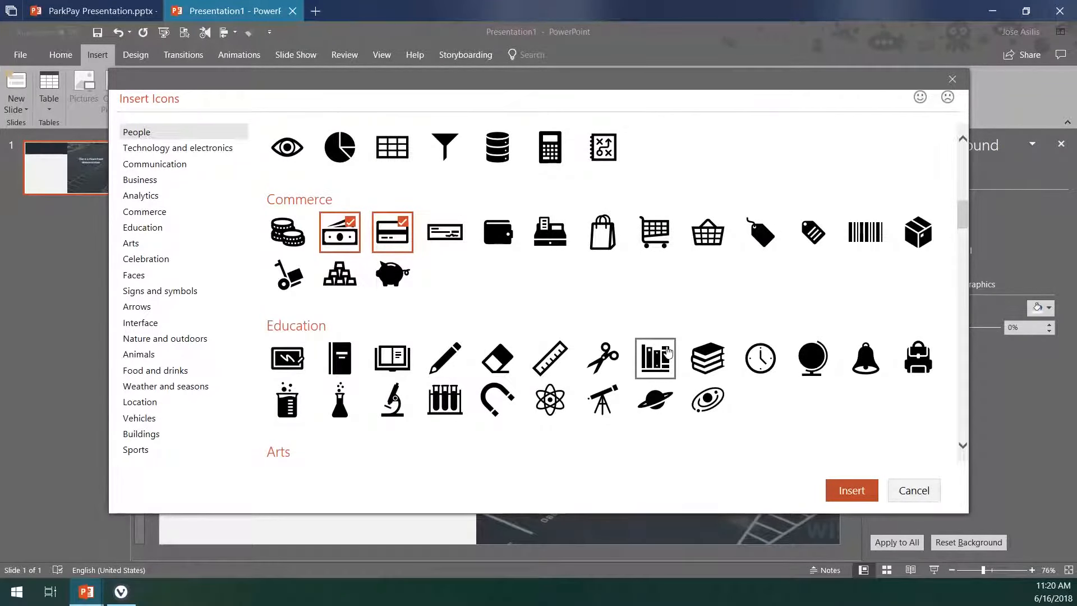
pyautogui.click(836, 501)
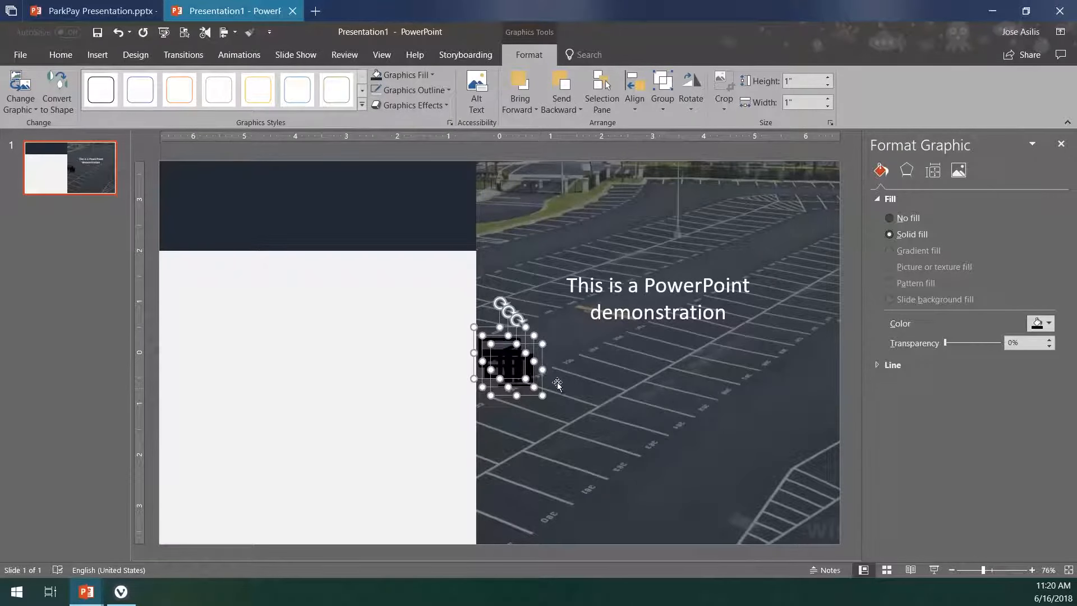
# - Shift the three inserted icons together fully onto the darkened photo and fill them with White, Background 1
pyautogui.moveTo(519, 365); pyautogui.dragTo(547, 388)
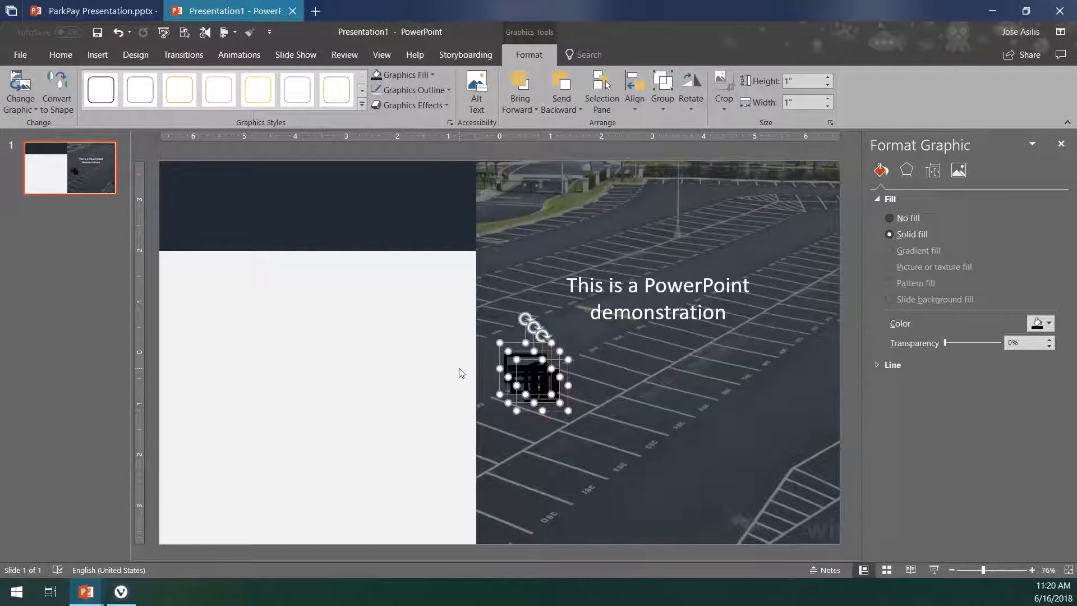
pyautogui.click(404, 76)
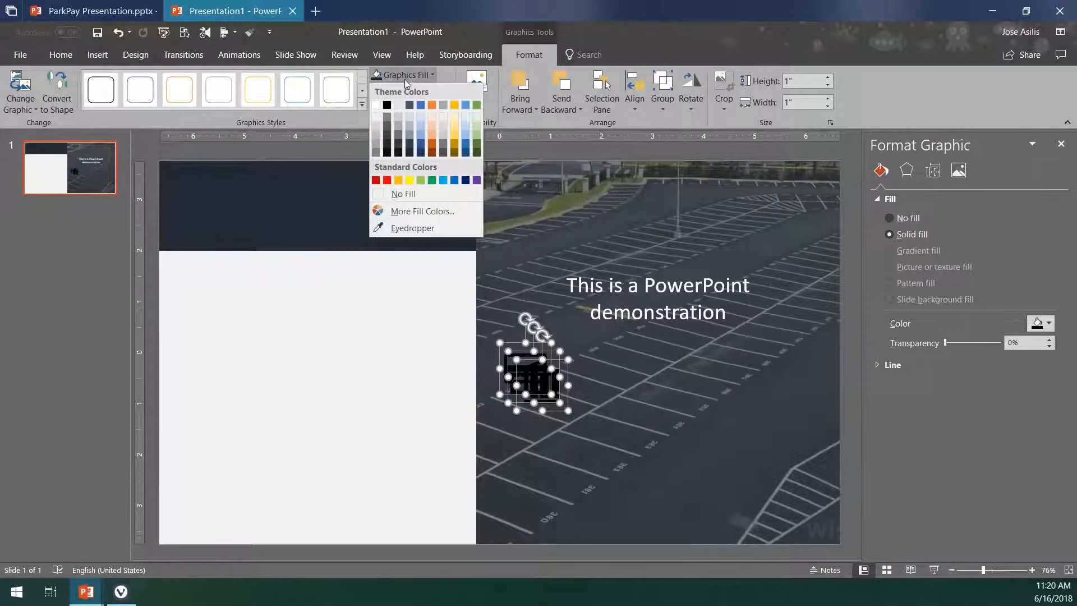
pyautogui.click(377, 105)
pyautogui.click(379, 315)
pyautogui.click(561, 386)
pyautogui.moveTo(560, 386); pyautogui.dragTo(766, 421)
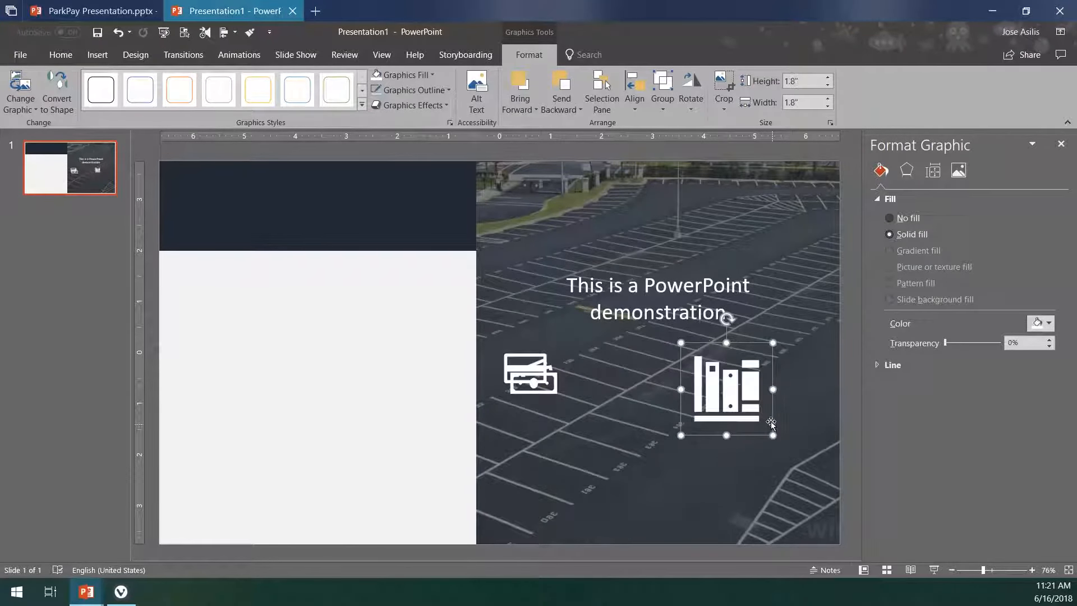
pyautogui.hotkey('ctrl', 'z')
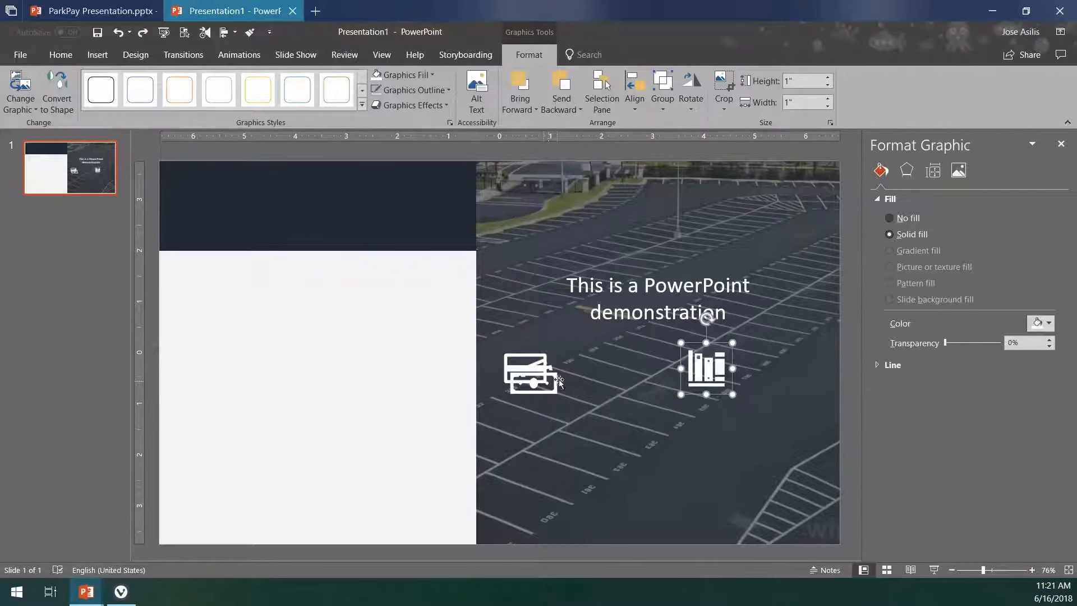
pyautogui.hotkey('ctrl', 'z')
pyautogui.click(459, 344)
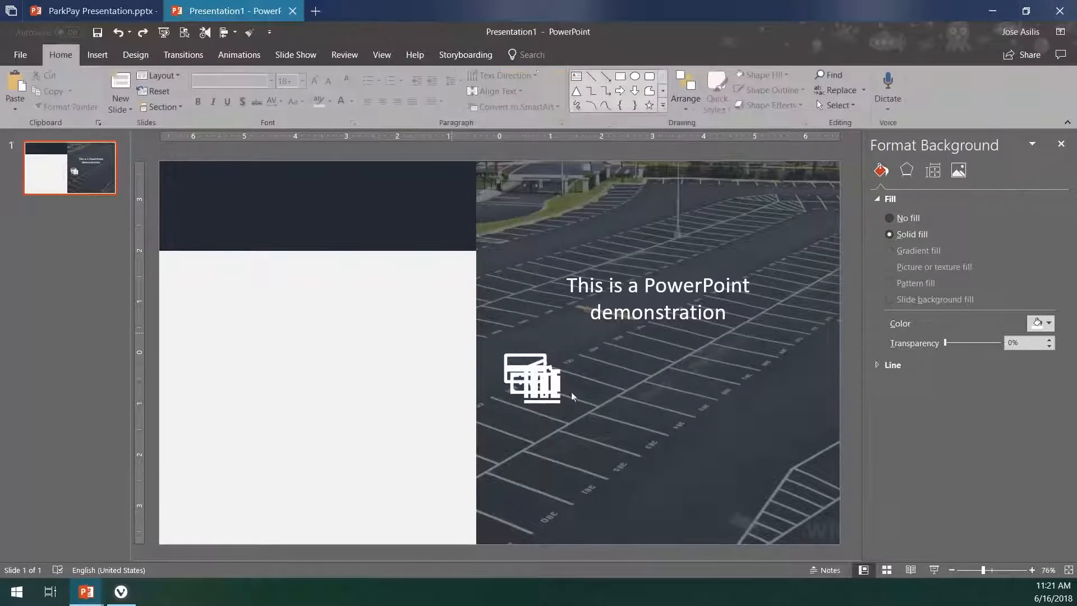
# - Enlarge all three icons together to about 2.07" and spread them side by side below the text as credit card, banknotes, books
pyautogui.moveTo(450, 331); pyautogui.dragTo(617, 465)
pyautogui.click(433, 401)
pyautogui.moveTo(571, 386); pyautogui.dragTo(674, 386)
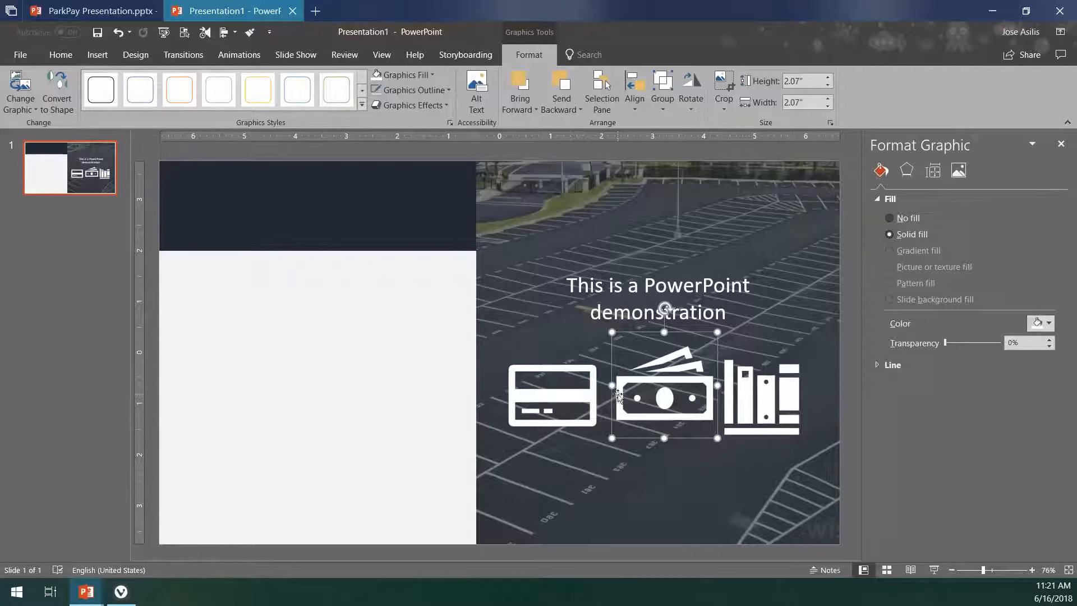
# - Select the credit card, banknotes and books icons together and open their alignment options
pyautogui.keyDown('shift'); pyautogui.click(575, 396); pyautogui.keyUp('shift')
pyautogui.keyDown('shift'); pyautogui.click(743, 375); pyautogui.keyUp('shift')
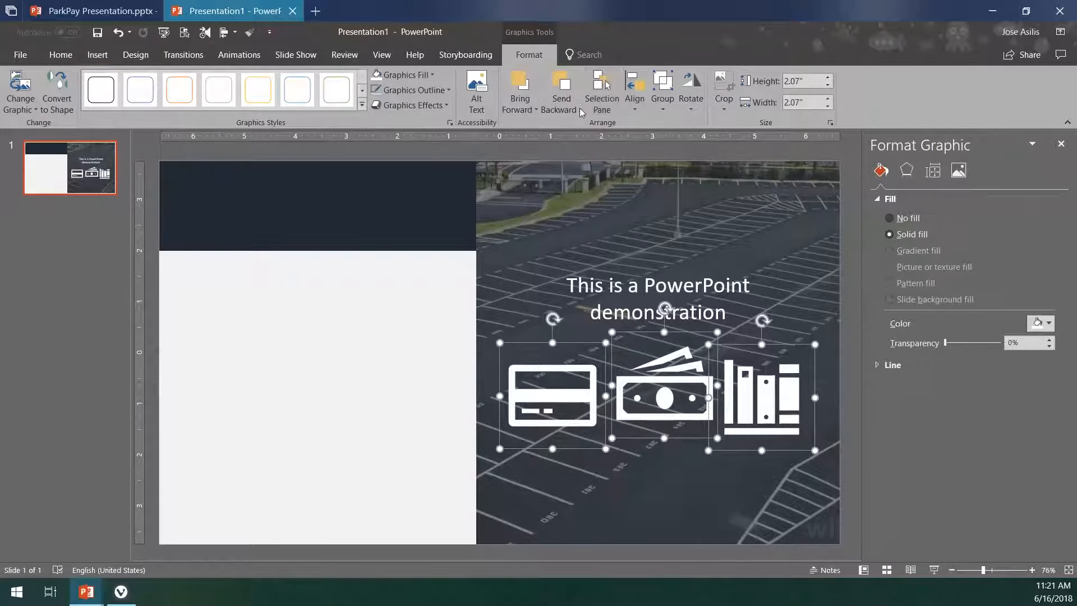
pyautogui.click(635, 101)
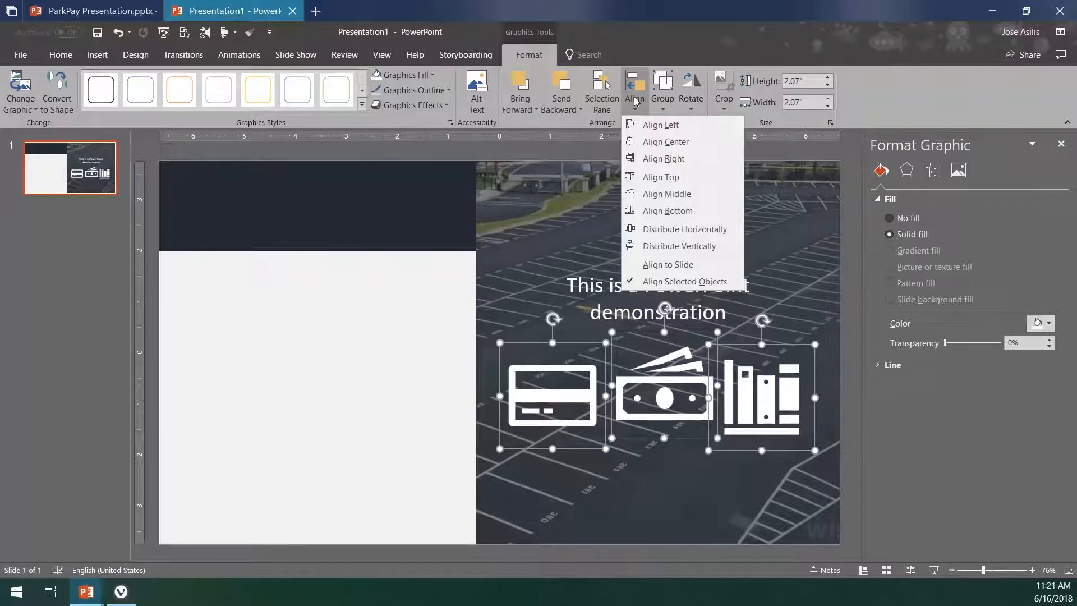